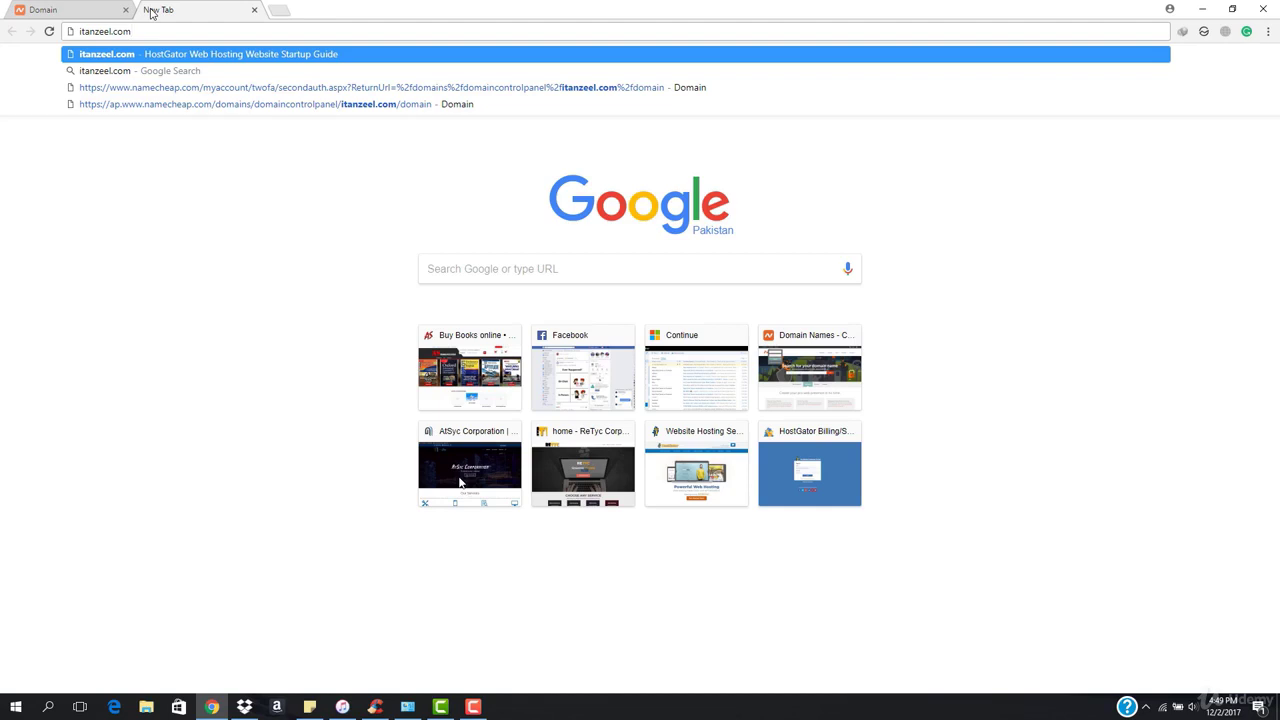
Load the itanzeel.com site in Chrome.
key("Return")
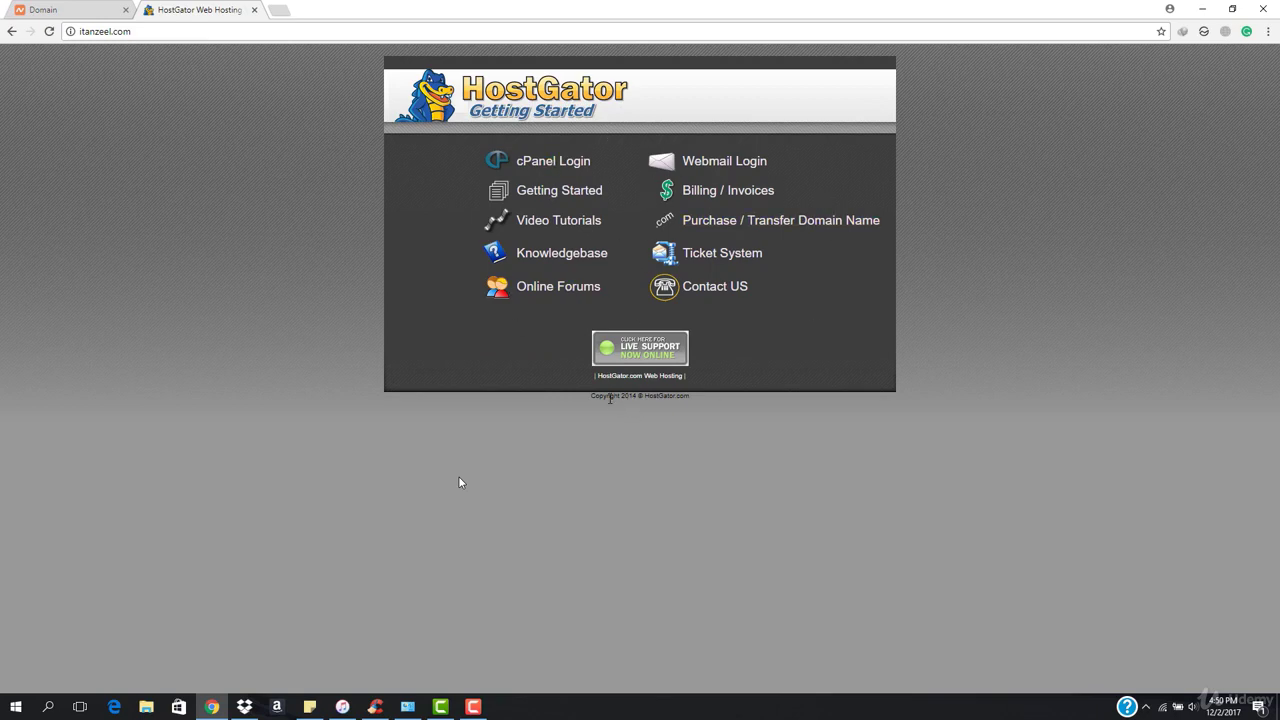
left_click_drag(610, 398, 740, 409)
left_click(740, 409)
Go to itanzeel.com/cpanel and bring up the cPanel login fields.
left_click(264, 34)
left_click(264, 34)
type("/")
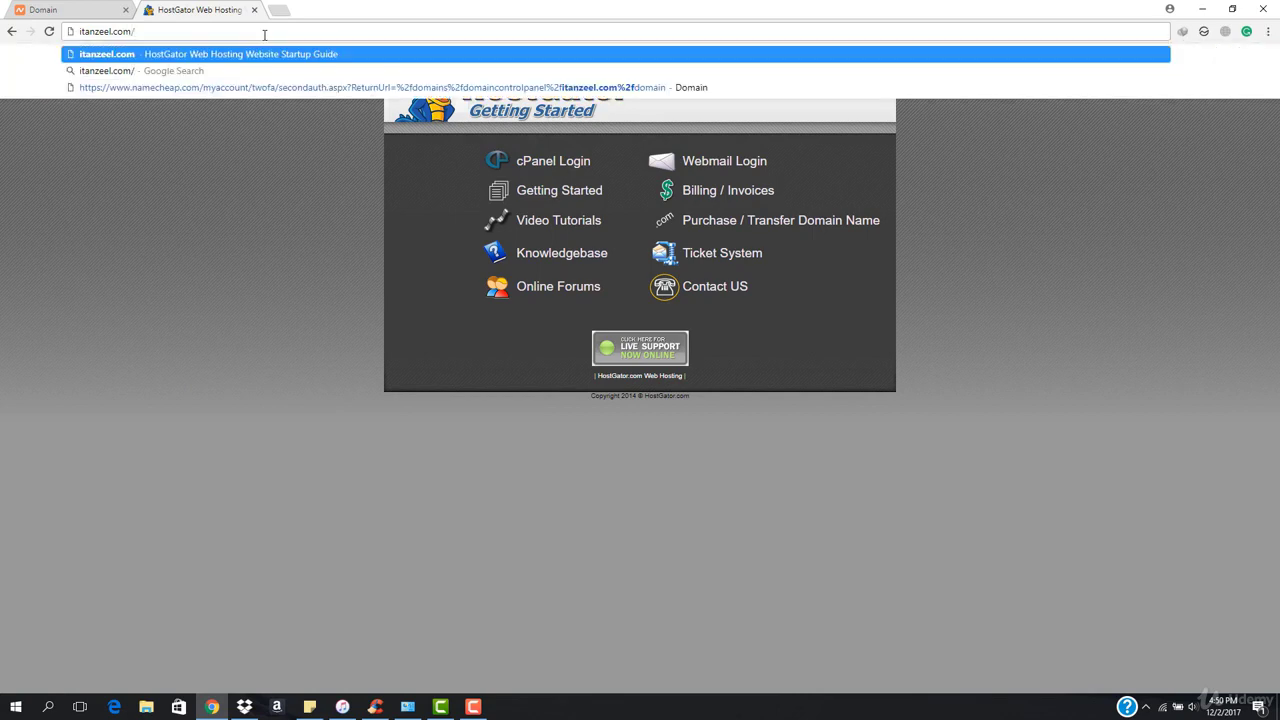
type("cpanel")
key("Return")
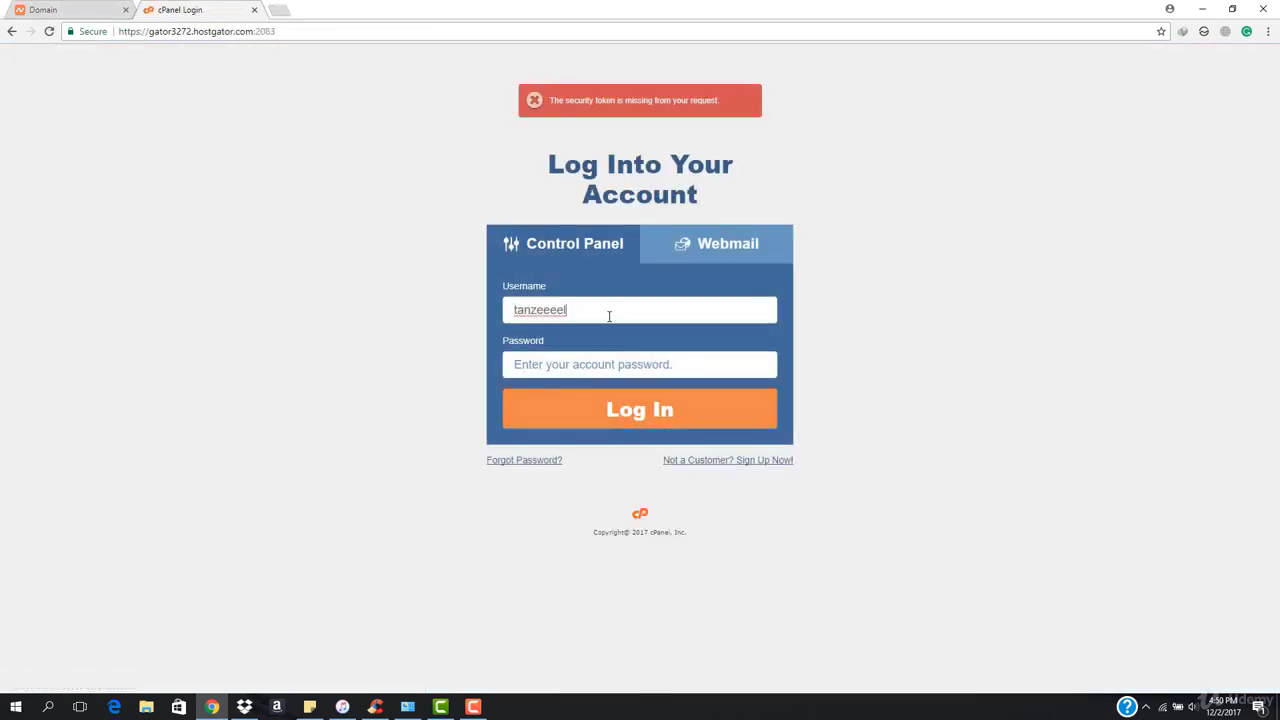
left_click(609, 316)
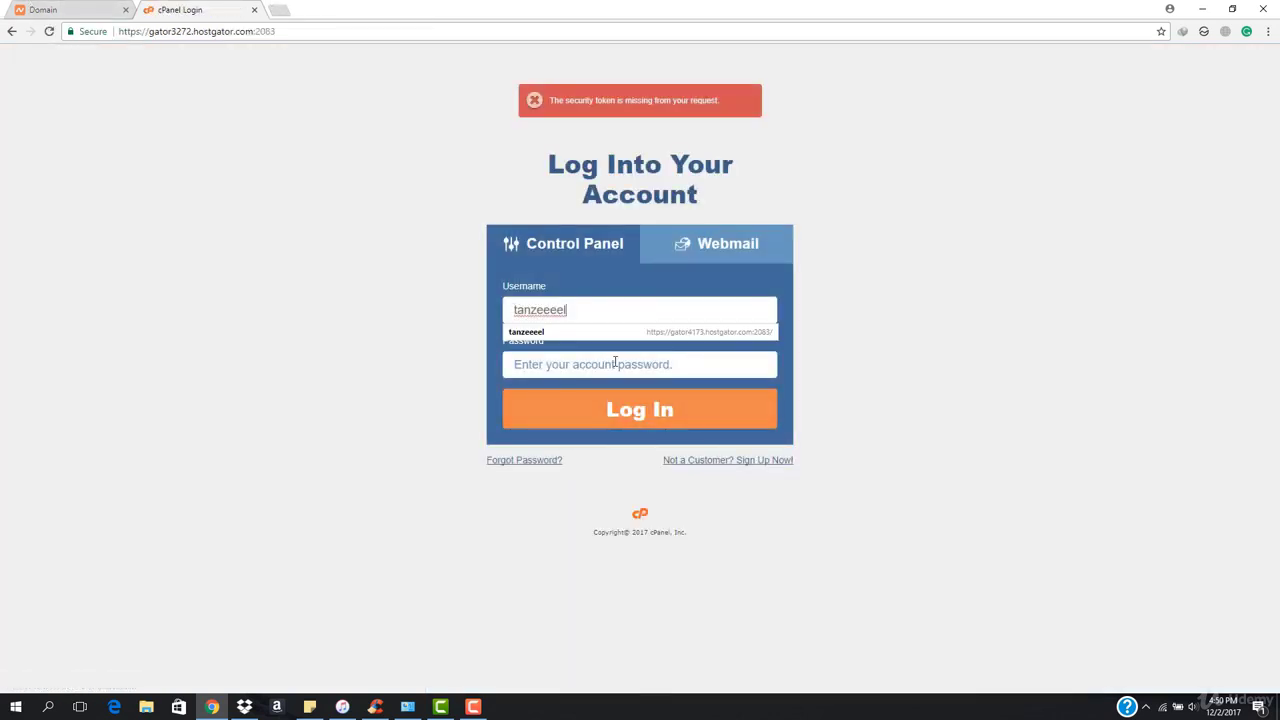
left_click(615, 364)
Open the HostGator Account Info email in Outlook's Other inbox in a new tab.
left_click(281, 12)
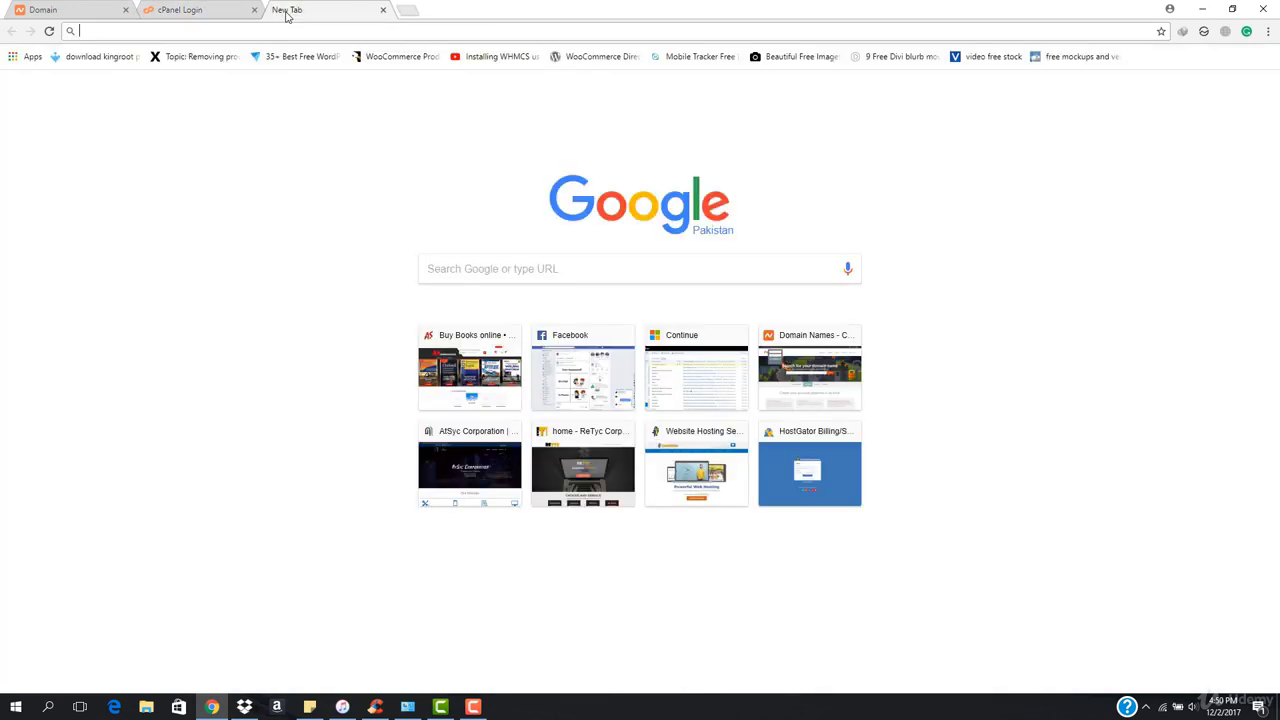
type("outlook")
key("Return")
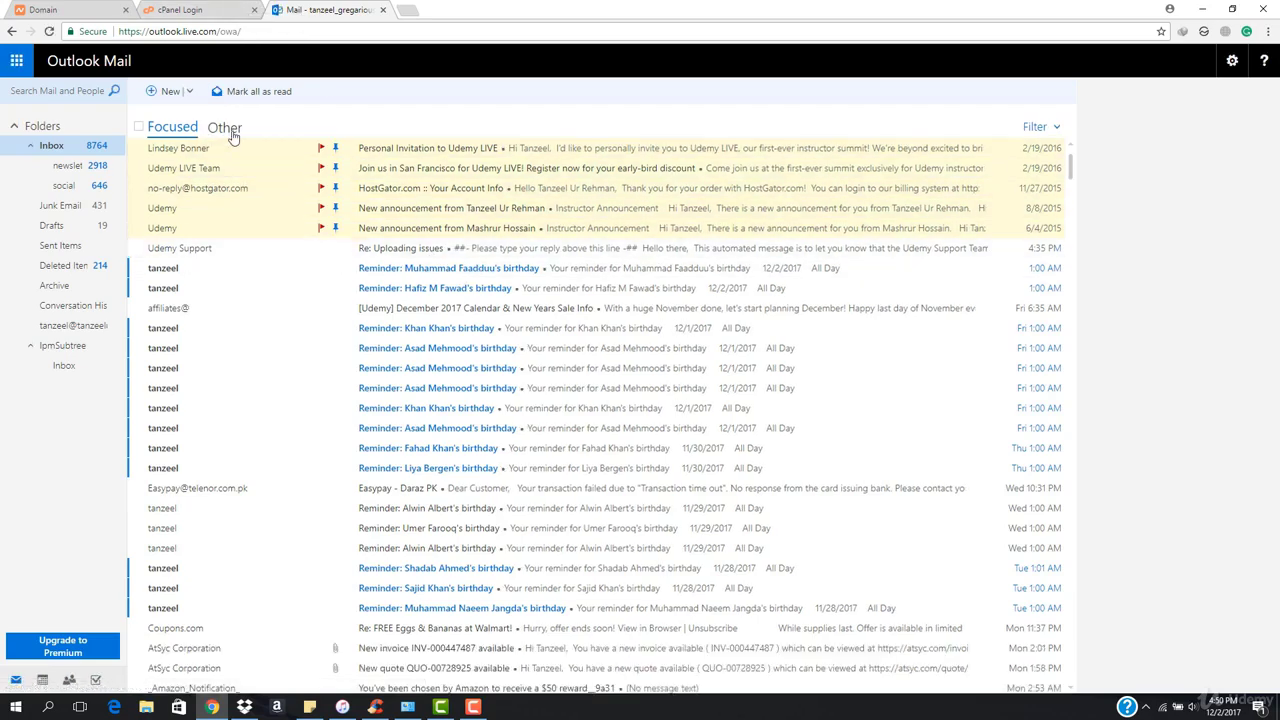
left_click(226, 128)
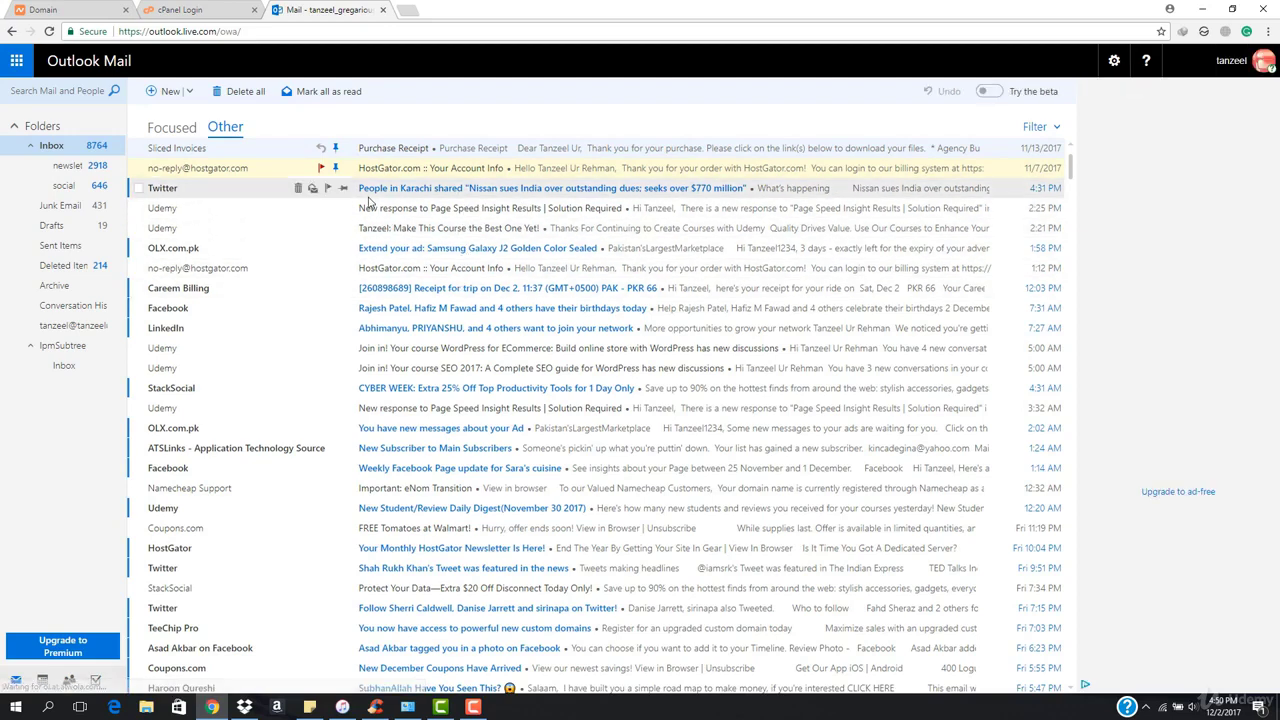
left_click(440, 268)
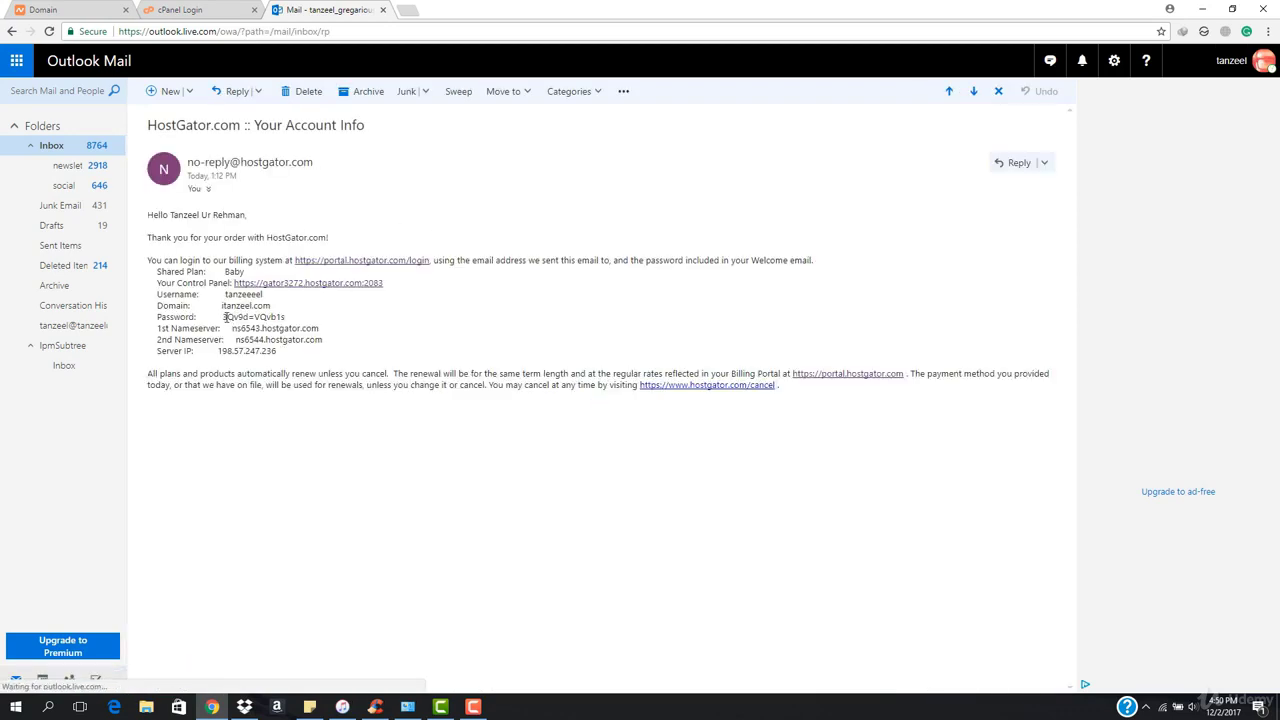
Copy the account password from the email and return to the cPanel password field.
left_click_drag(223, 317, 290, 320)
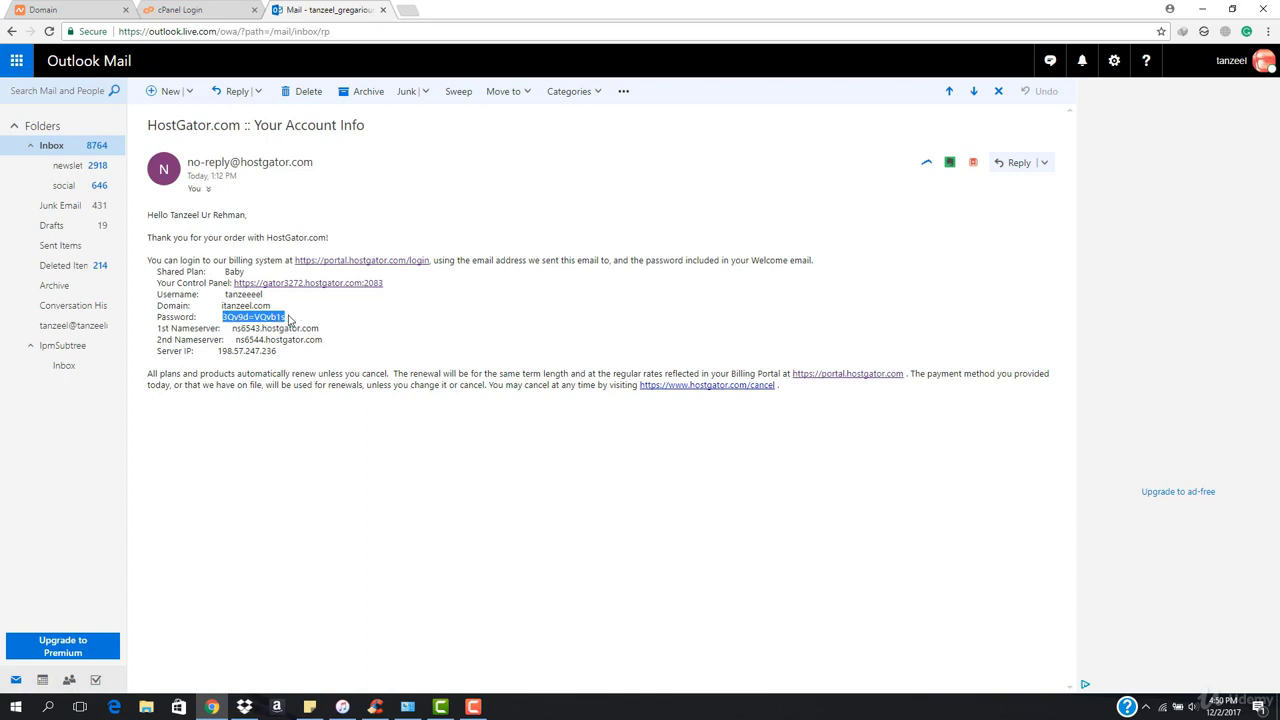
left_click(190, 5)
left_click(619, 370)
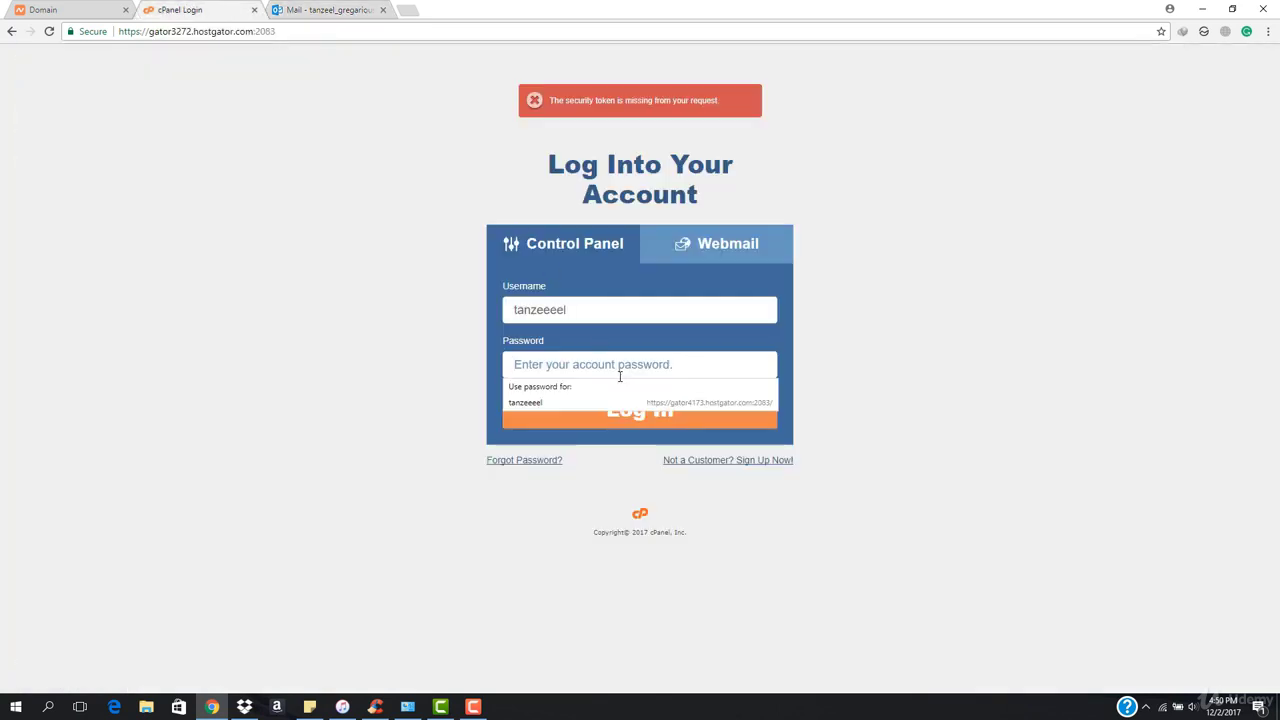
Paste the copied password to log into cPanel, then close the Outlook Mail tab.
key("ctrl+v")
left_click(630, 410)
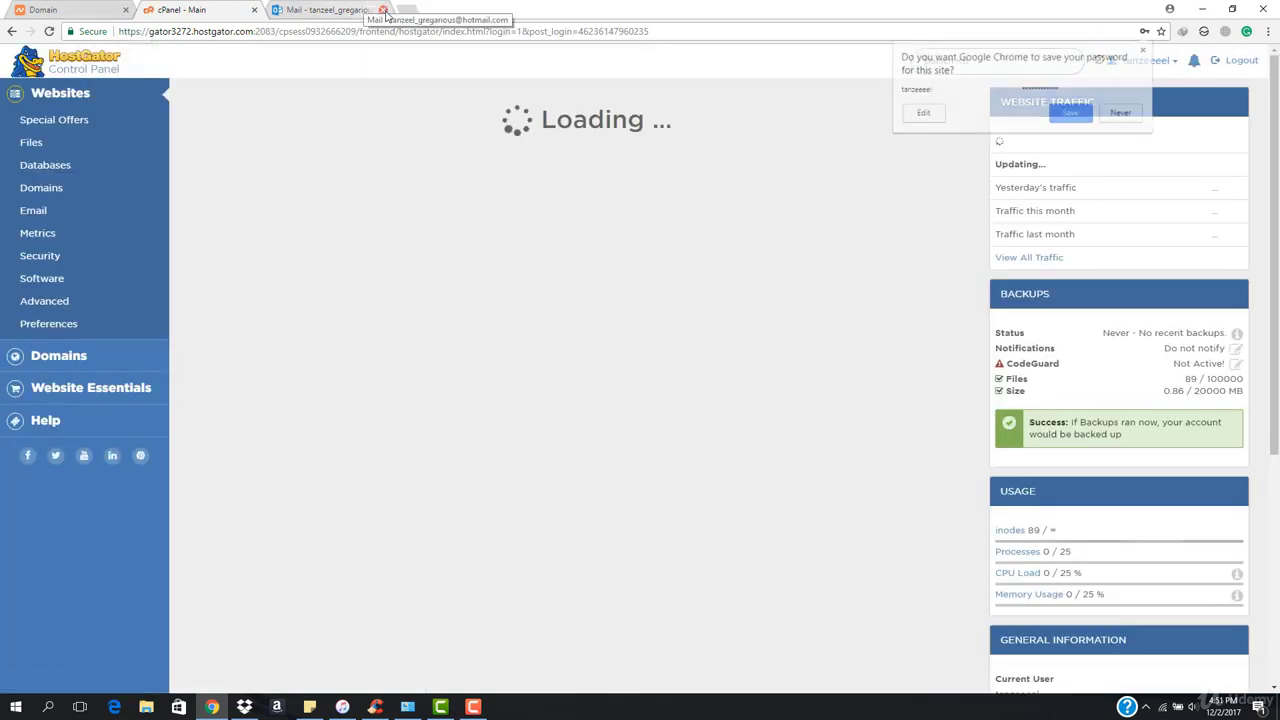
left_click(386, 14)
left_click(382, 10)
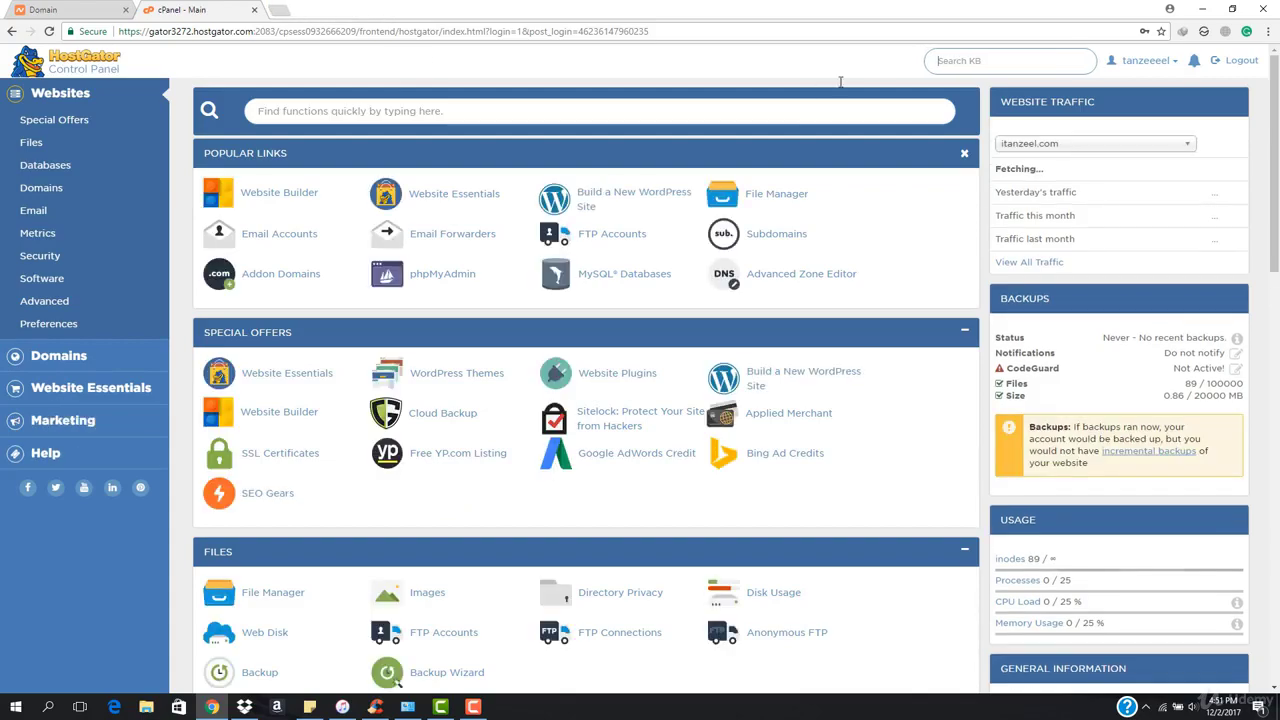
scroll(457, 443, "down", 5)
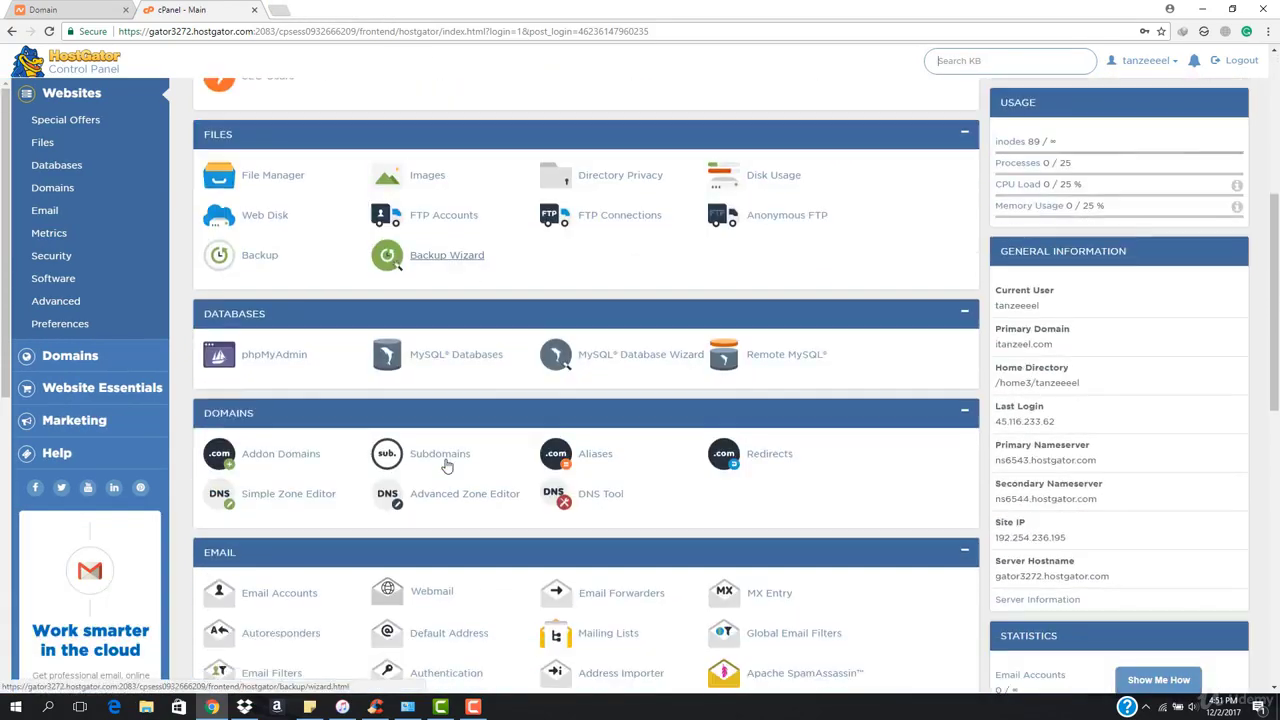
scroll(445, 460, "up", 5)
Check the ns6543/ns6544.hostgator.com nameservers on the Namecheap tab, then close that tab.
left_click(65, 10)
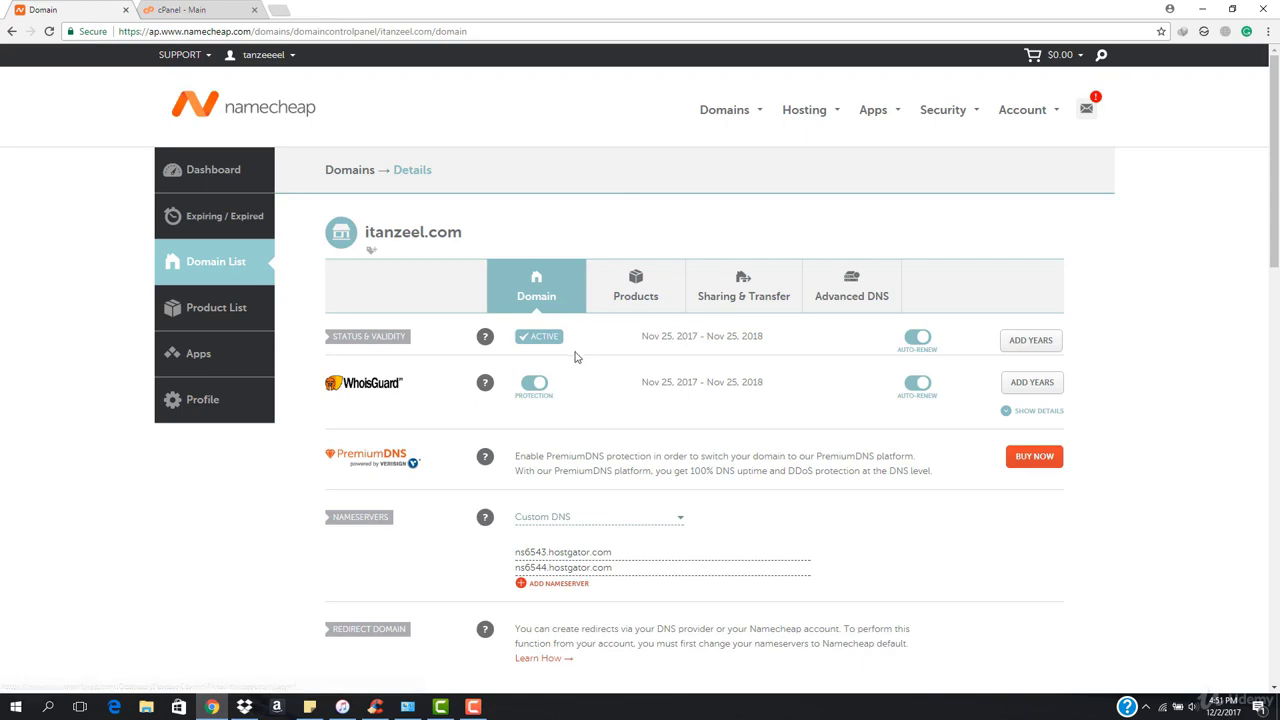
scroll(605, 442, "down", 3)
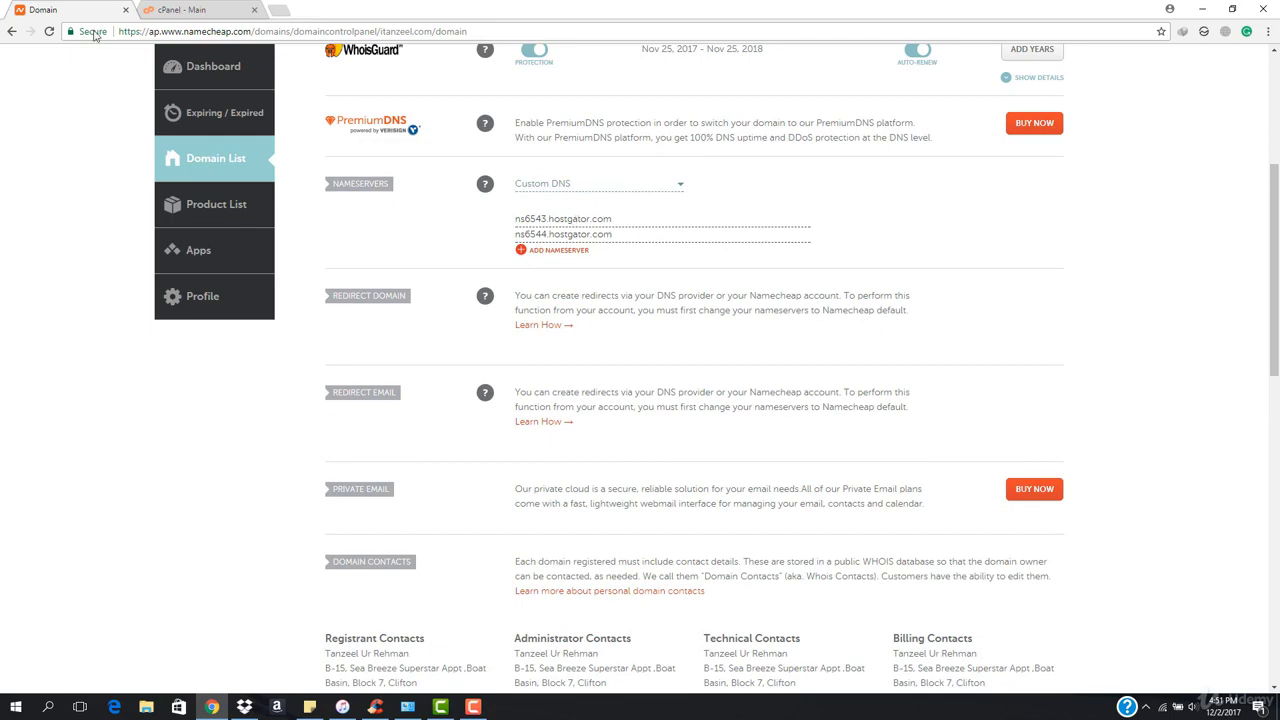
left_click(126, 11)
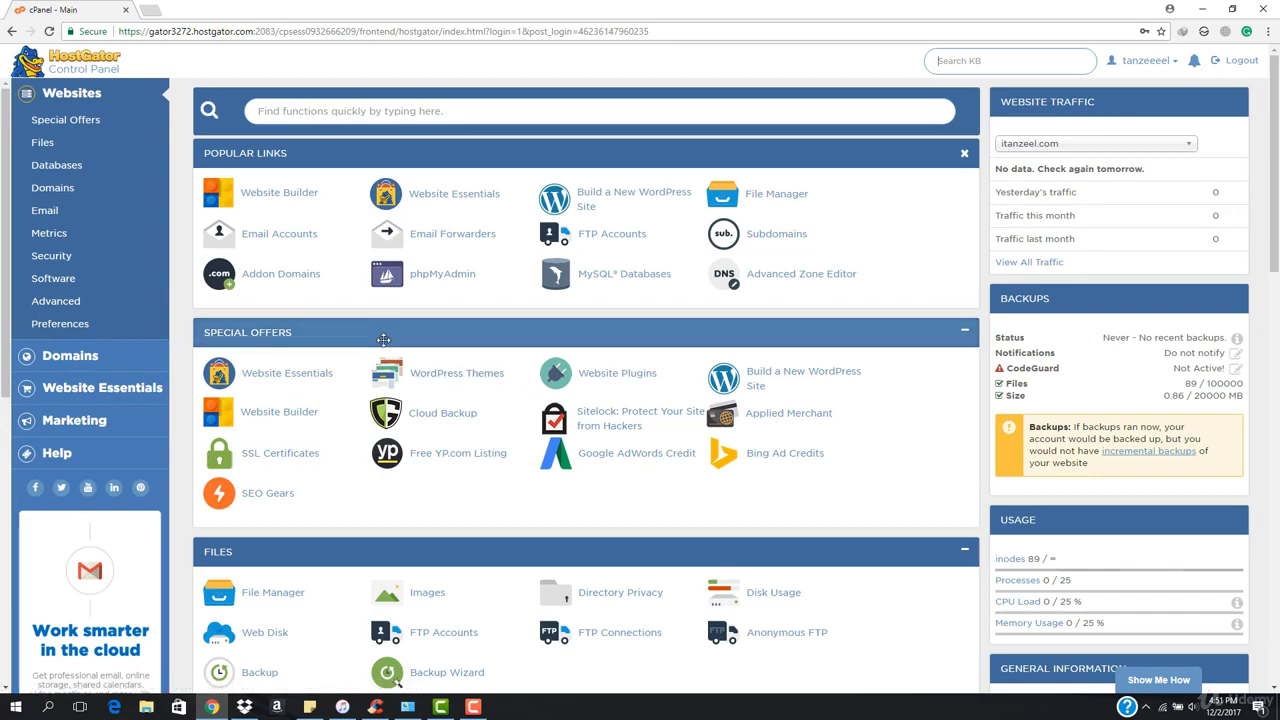
scroll(390, 285, "down", 7)
scroll(387, 340, "down", 6)
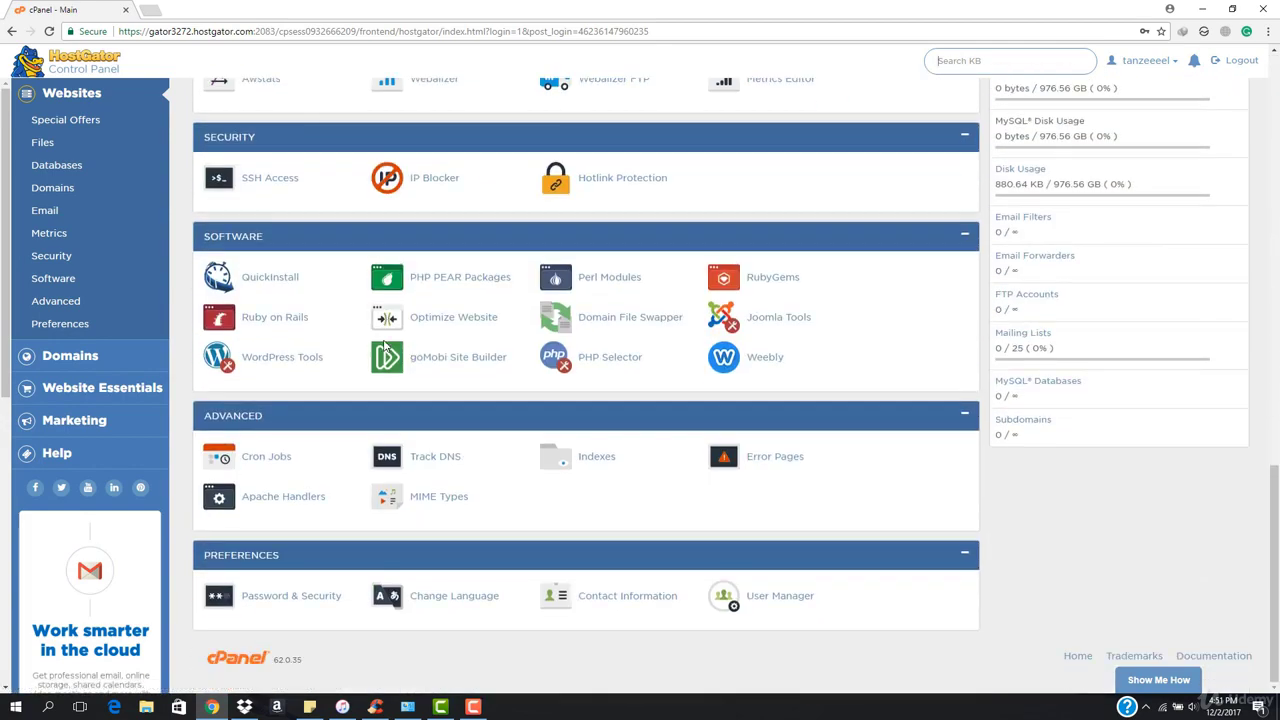
scroll(385, 345, "up", 13)
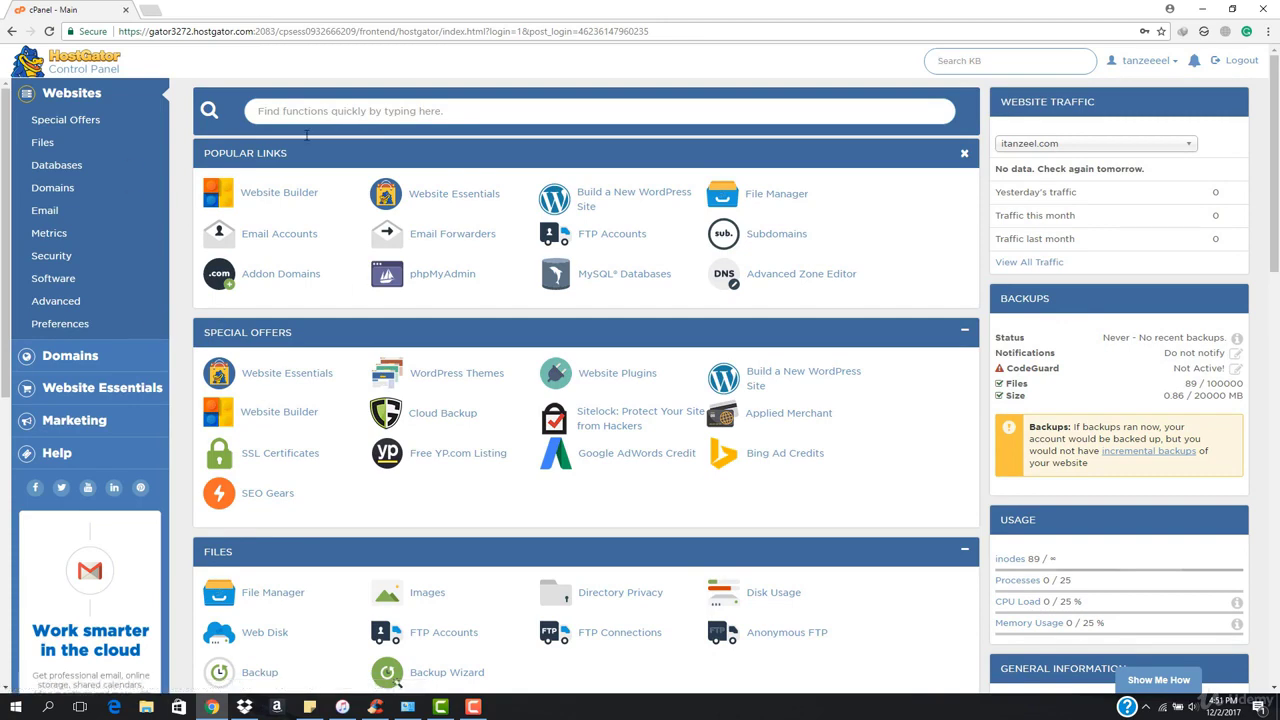
scroll(785, 245, "down", 5)
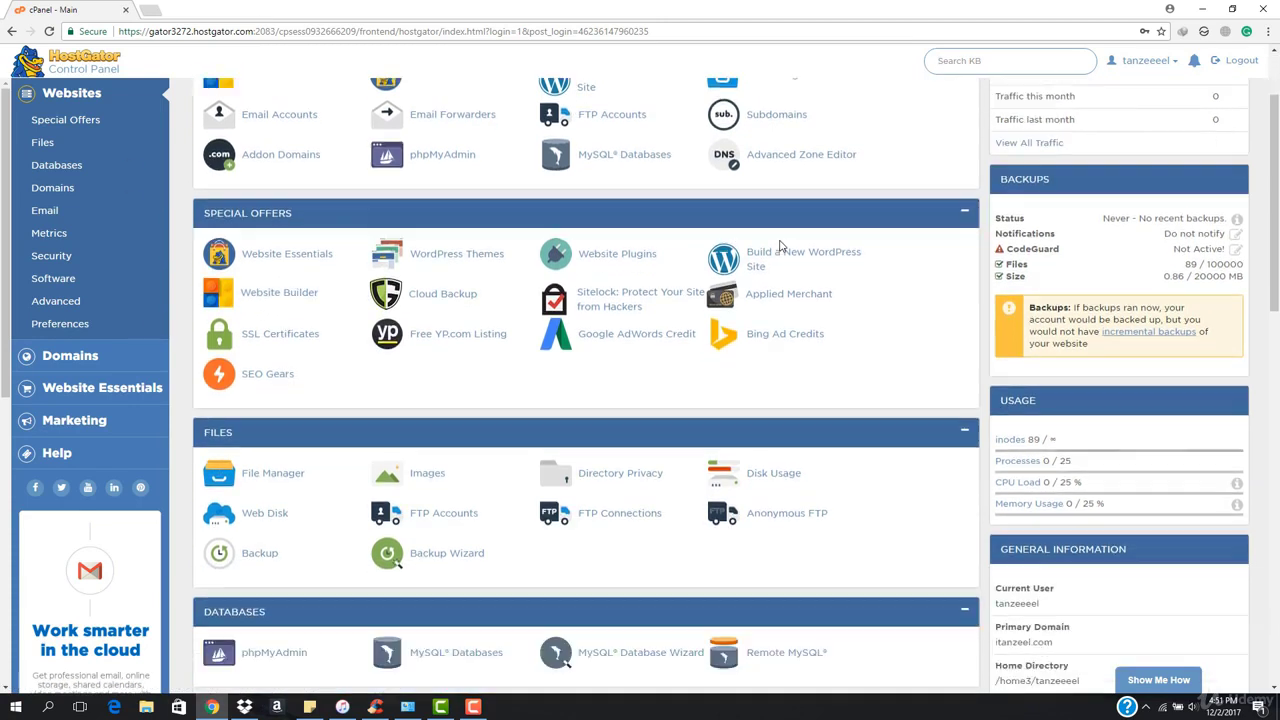
scroll(406, 414, "down", 8)
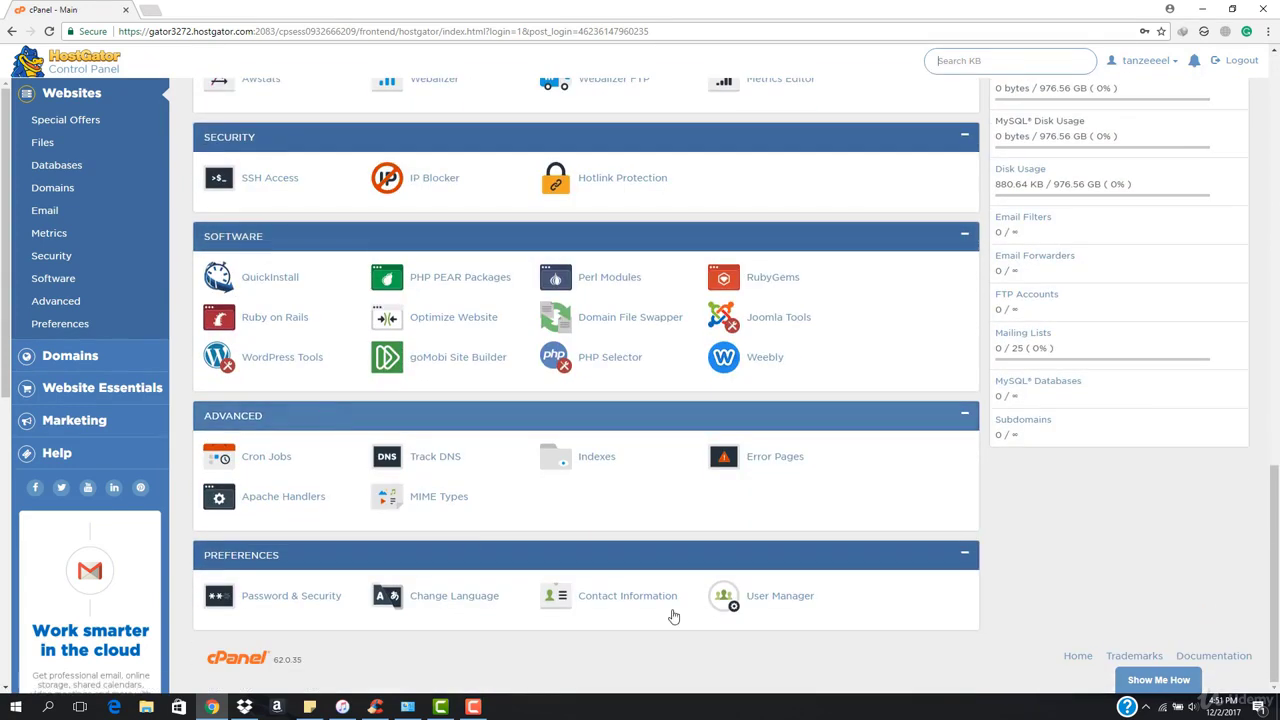
On Password & Security, enter the old password and type the new password twice.
left_click(283, 598)
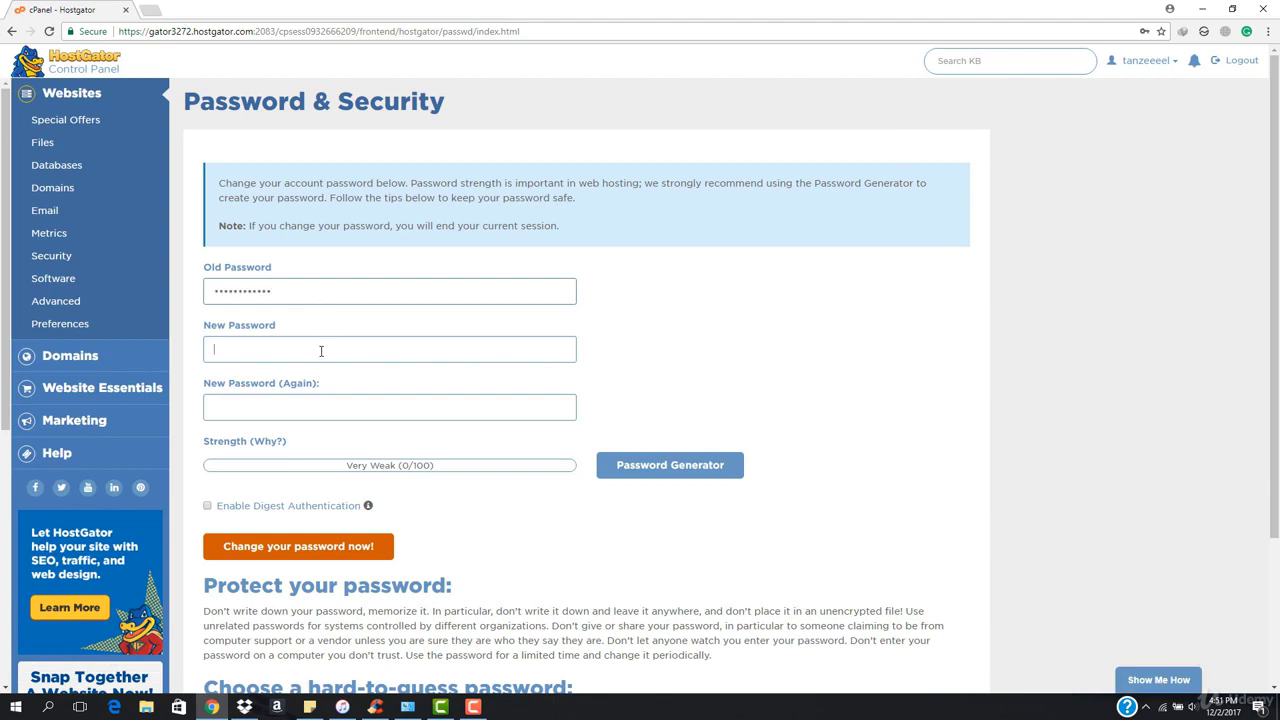
left_click(321, 351)
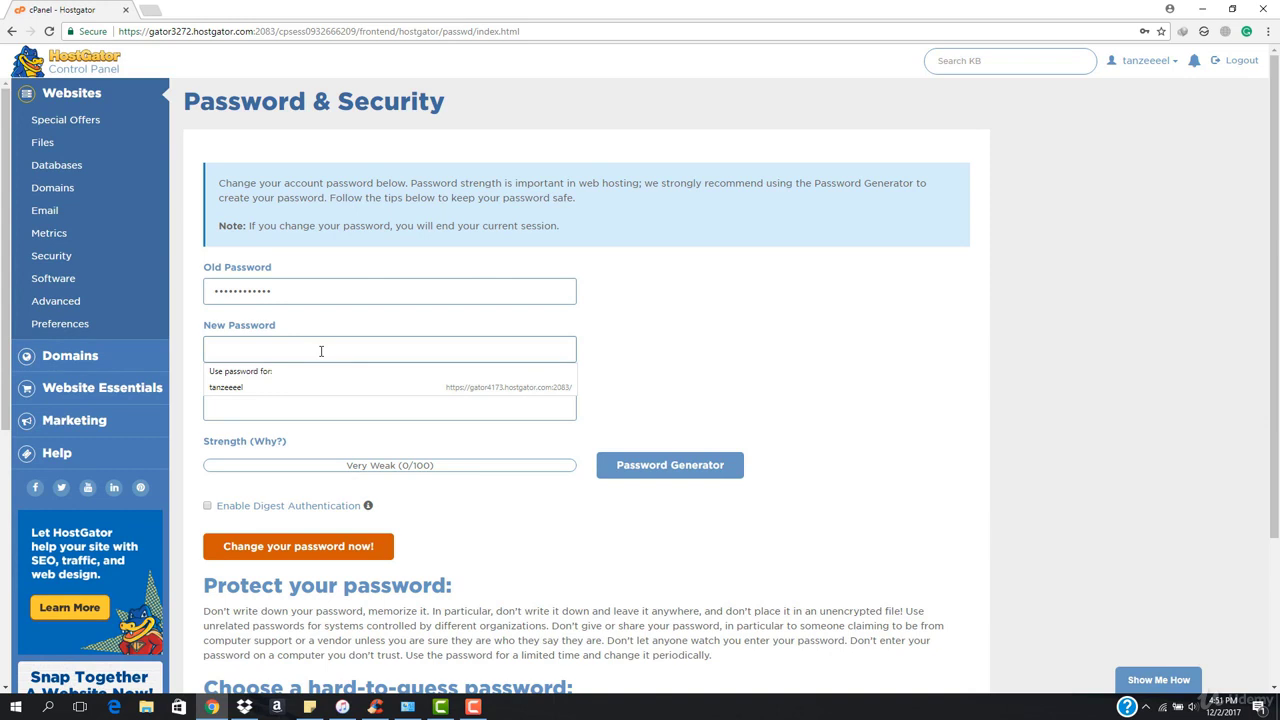
type("p")
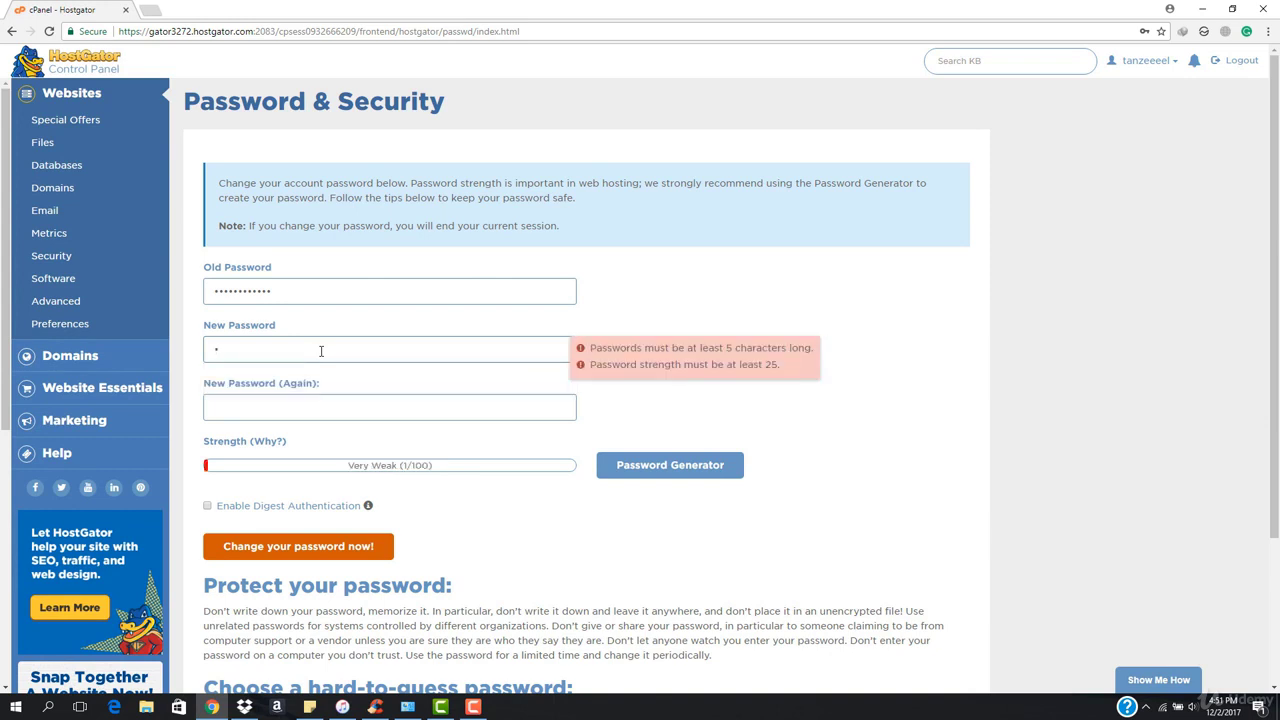
type("asswor")
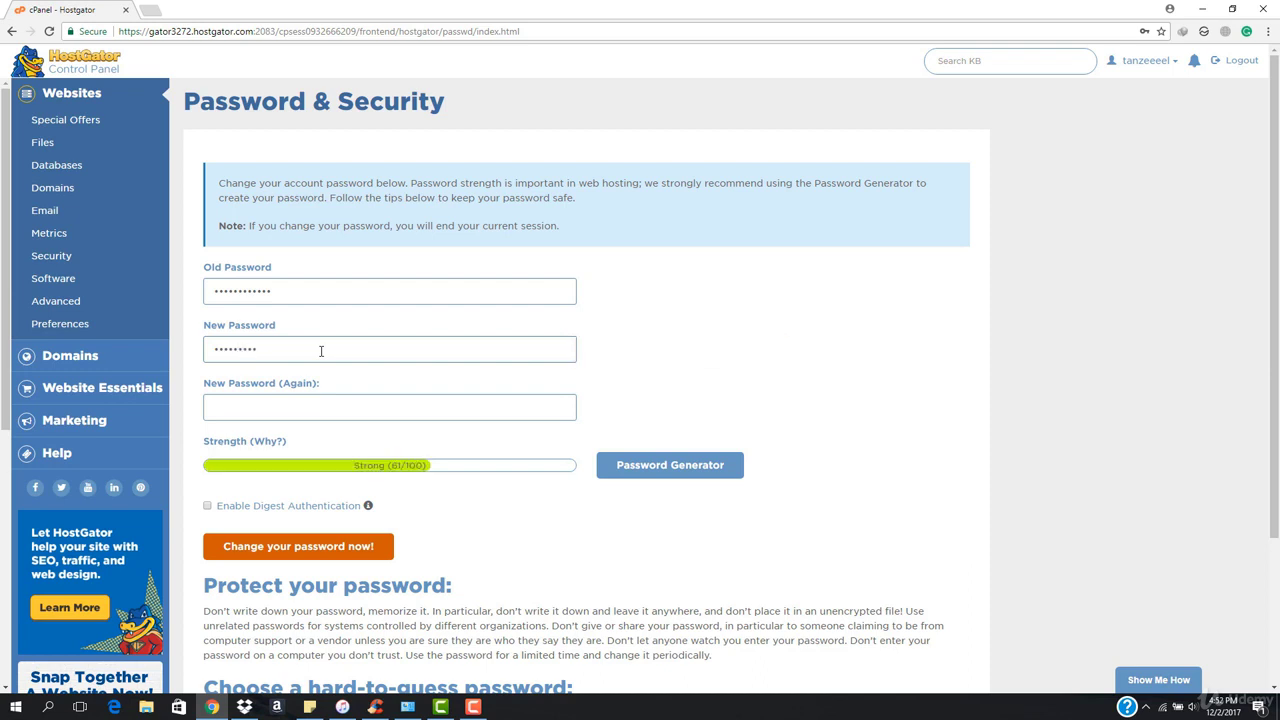
left_click(311, 406)
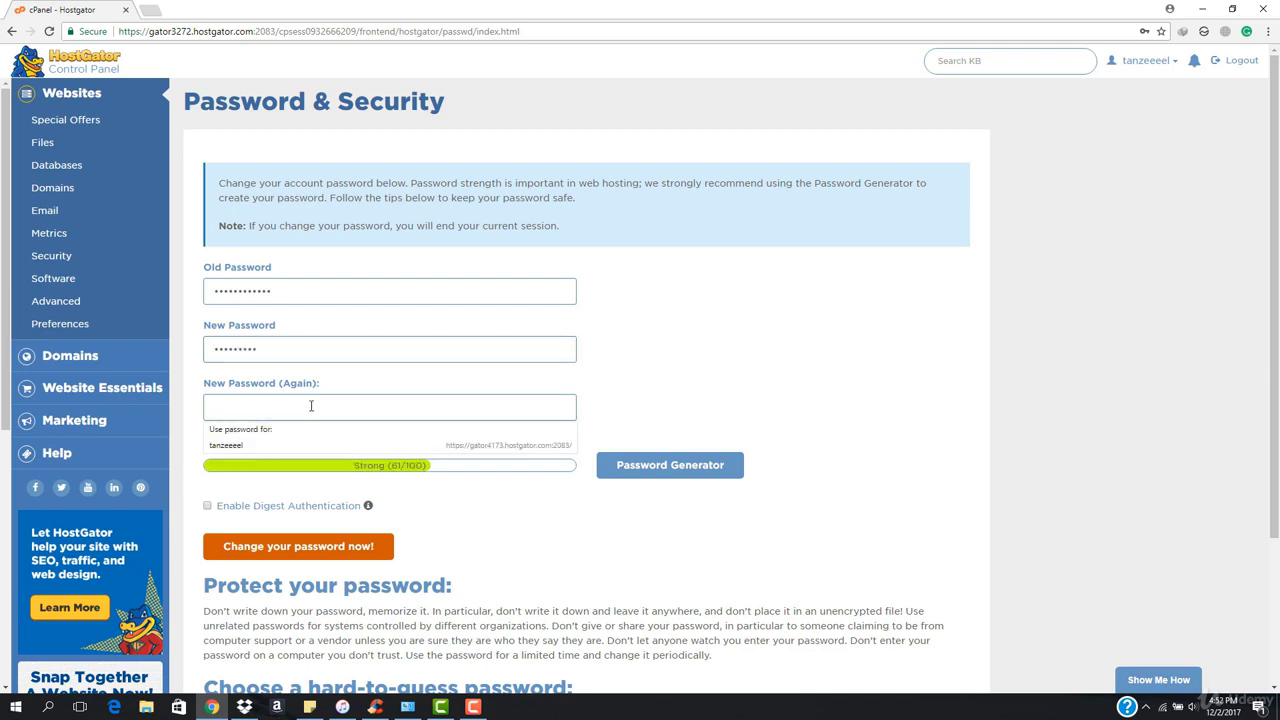
type("p")
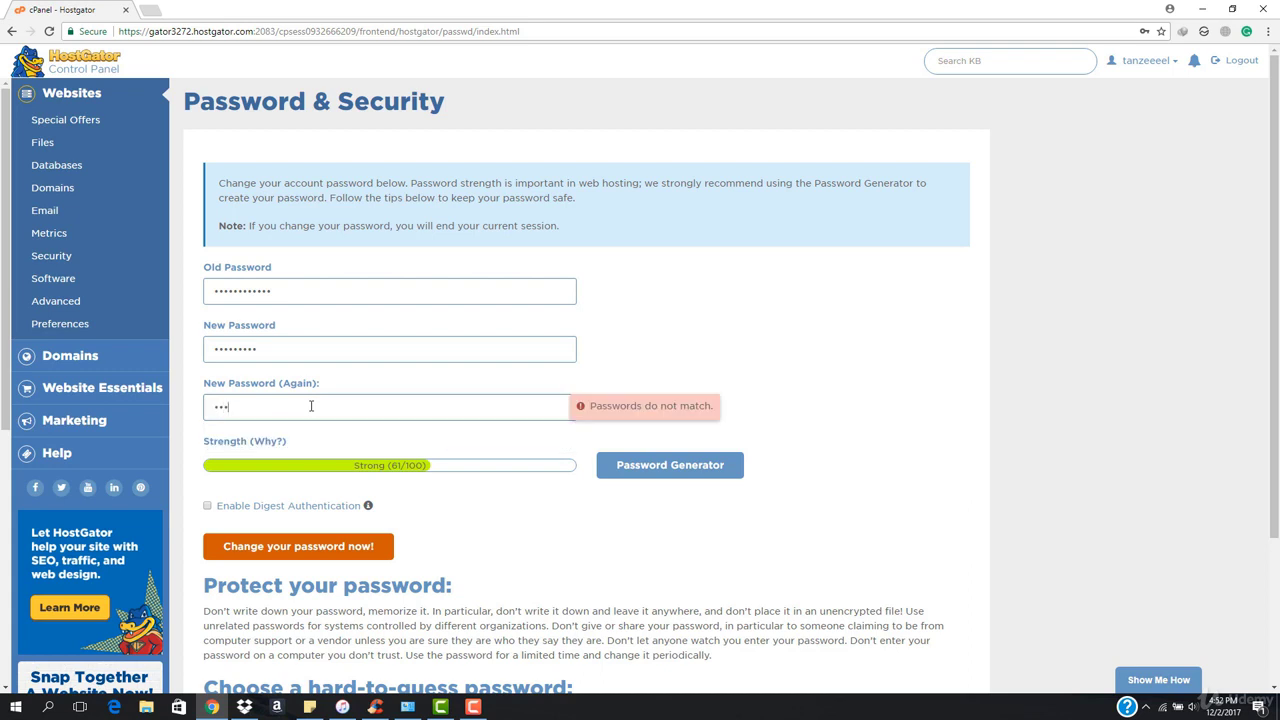
type("1")
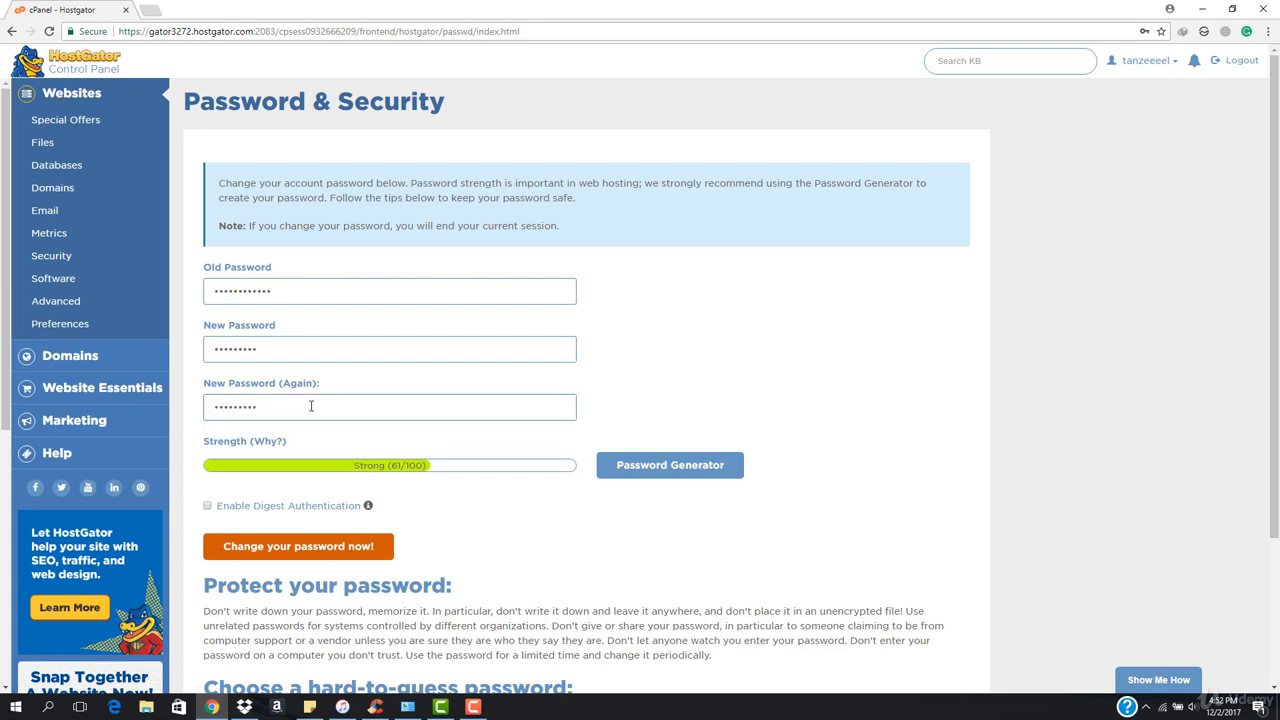
scroll(488, 487, "down", 2)
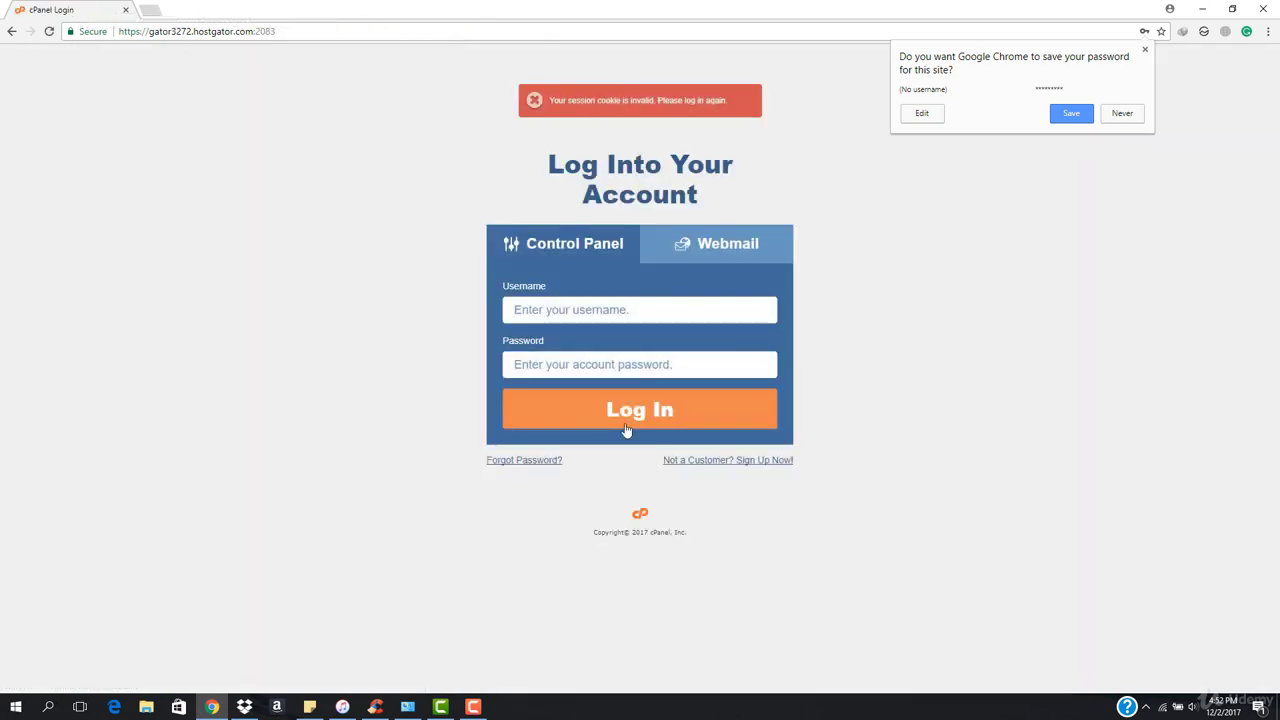
Autofill the saved username and password on the login page and retype the password.
left_click(634, 309)
left_click(634, 335)
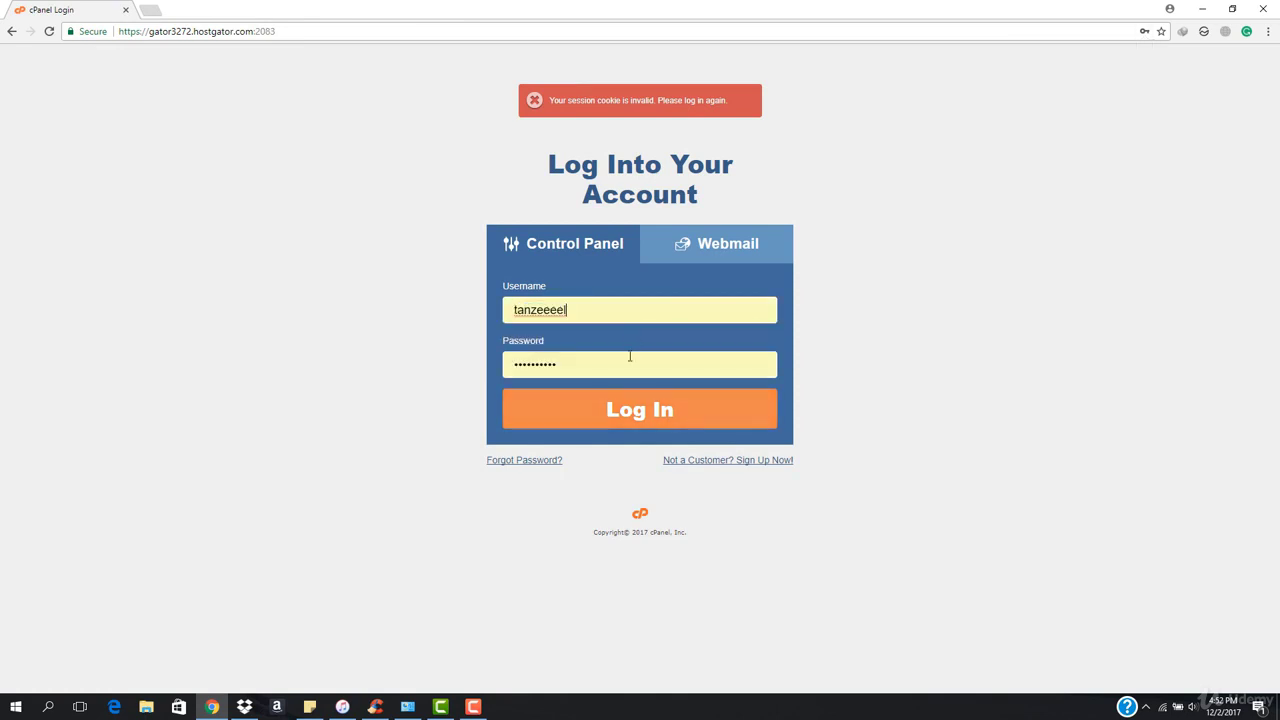
double_click(626, 371)
type("a")
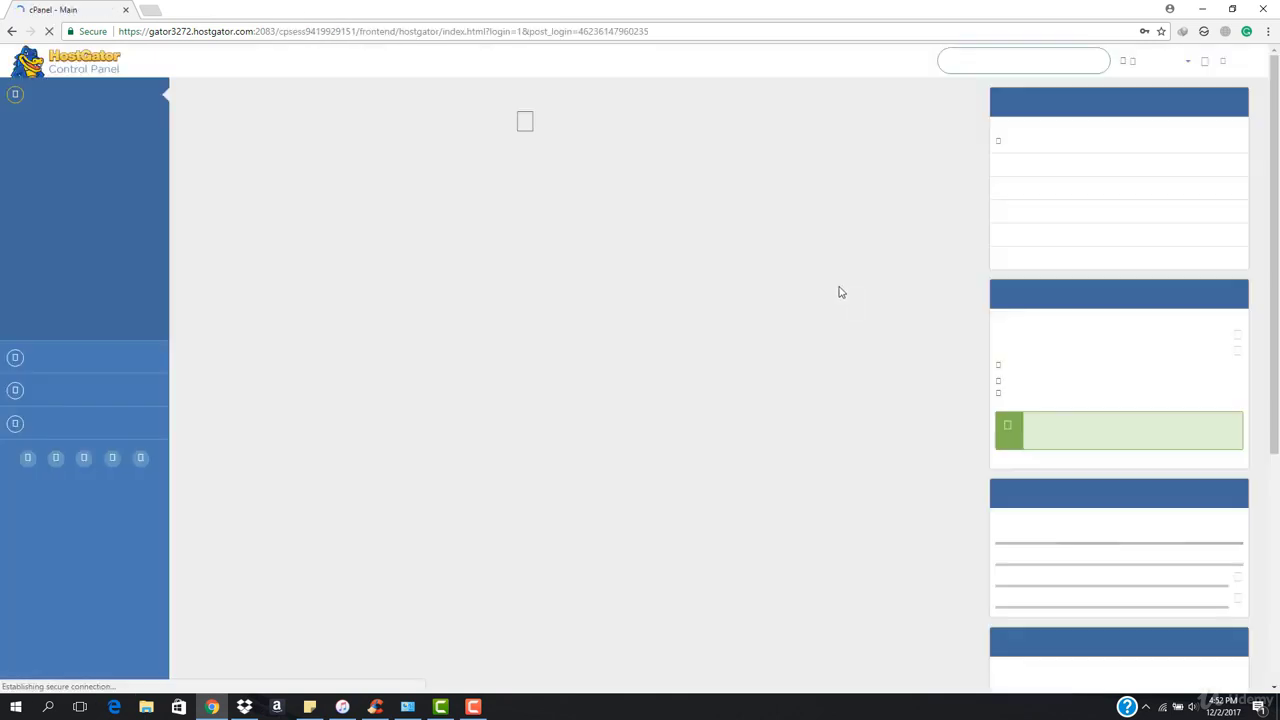
Dismiss Chrome's save-password prompt on the cPanel dashboard.
scroll(587, 318, "down", 5)
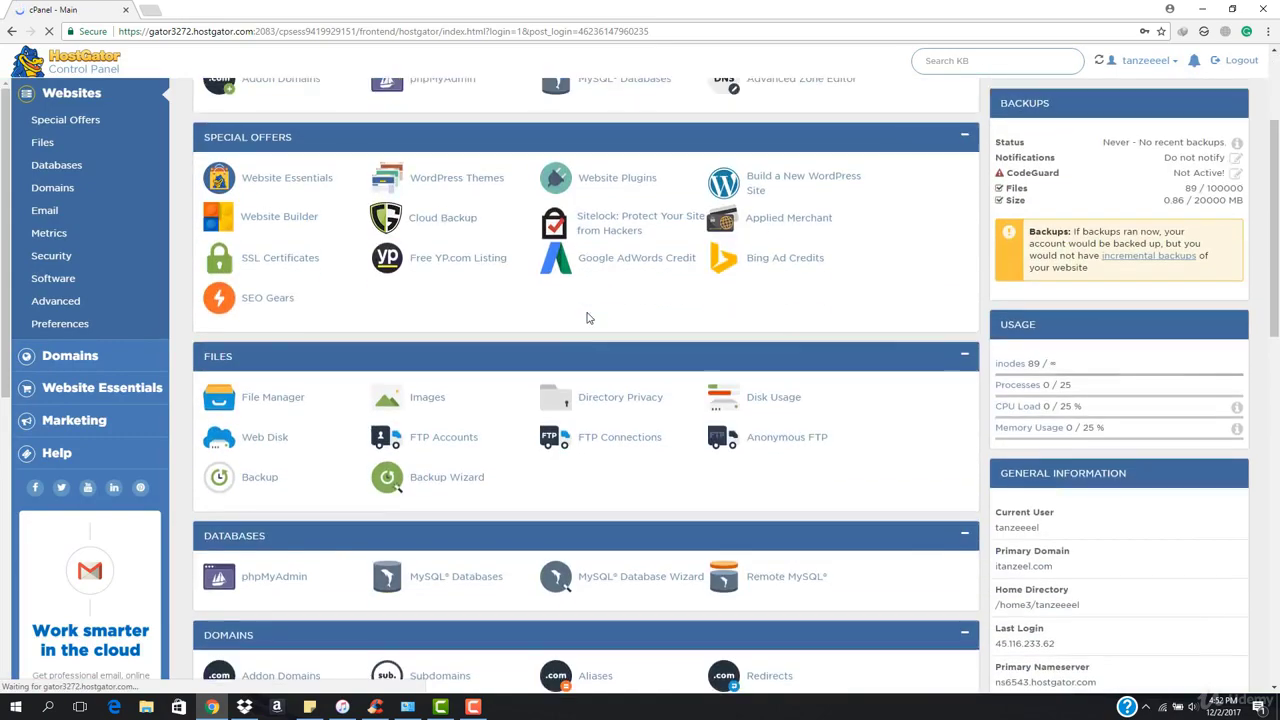
scroll(587, 318, "down", 2)
scroll(587, 318, "up", 8)
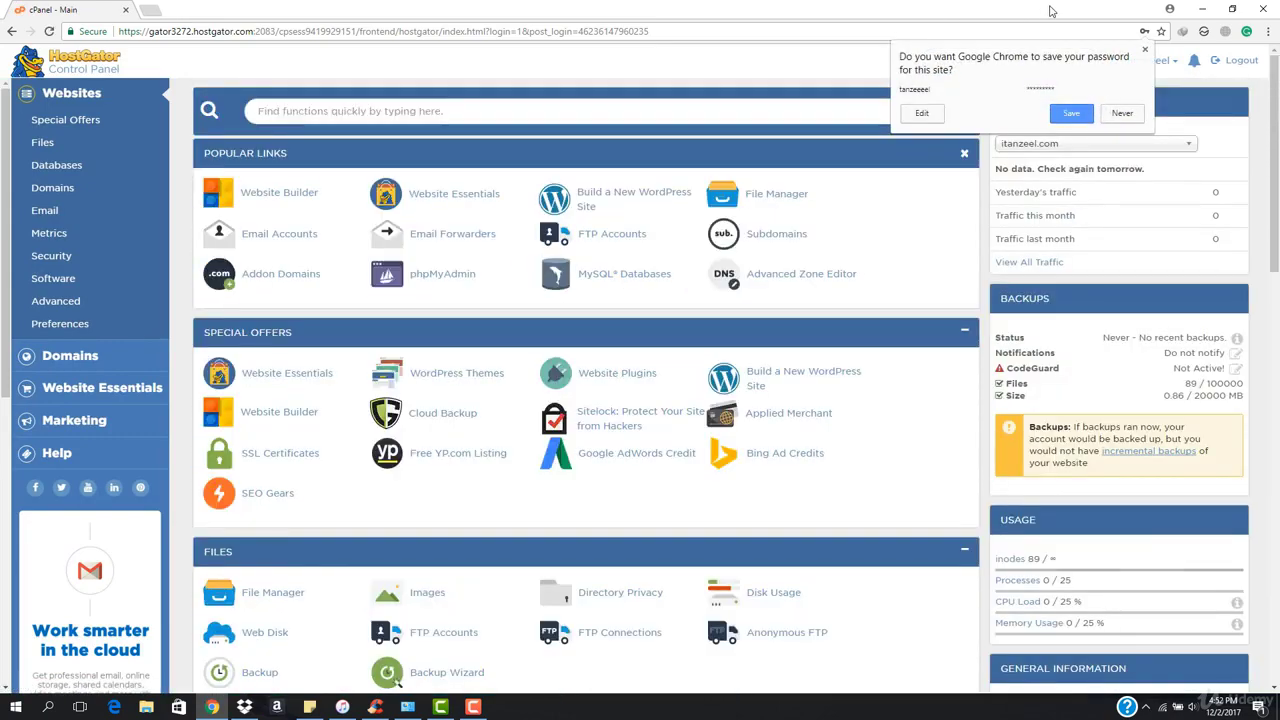
left_click(1145, 49)
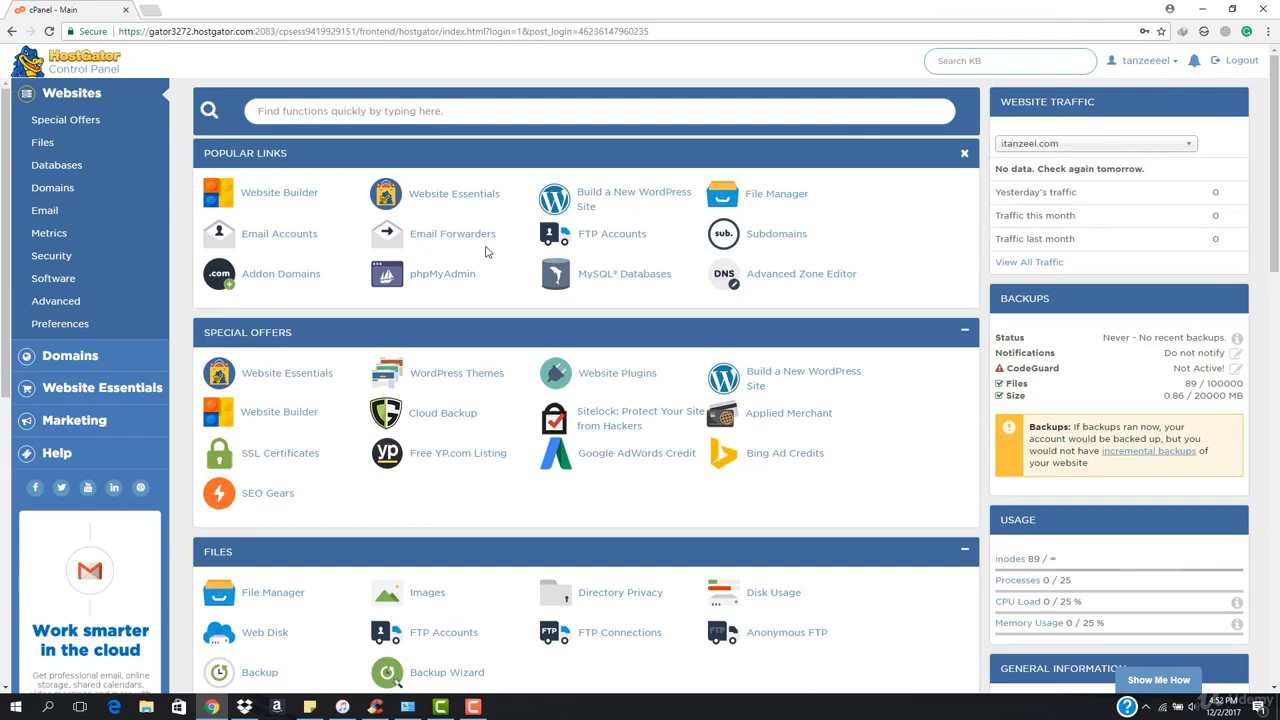
scroll(295, 330, "down", 5)
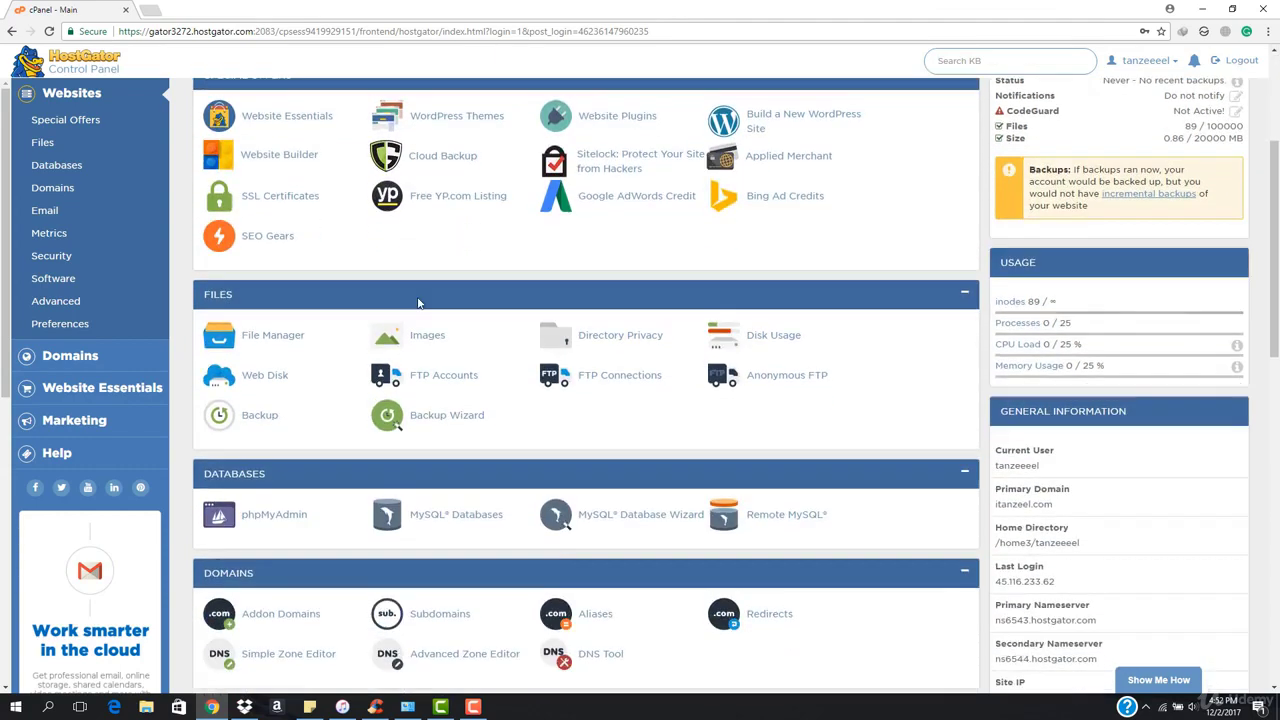
Load itanzeel.com in a new tab to check it, then return to the cPanel tab.
scroll(295, 330, "down", 8)
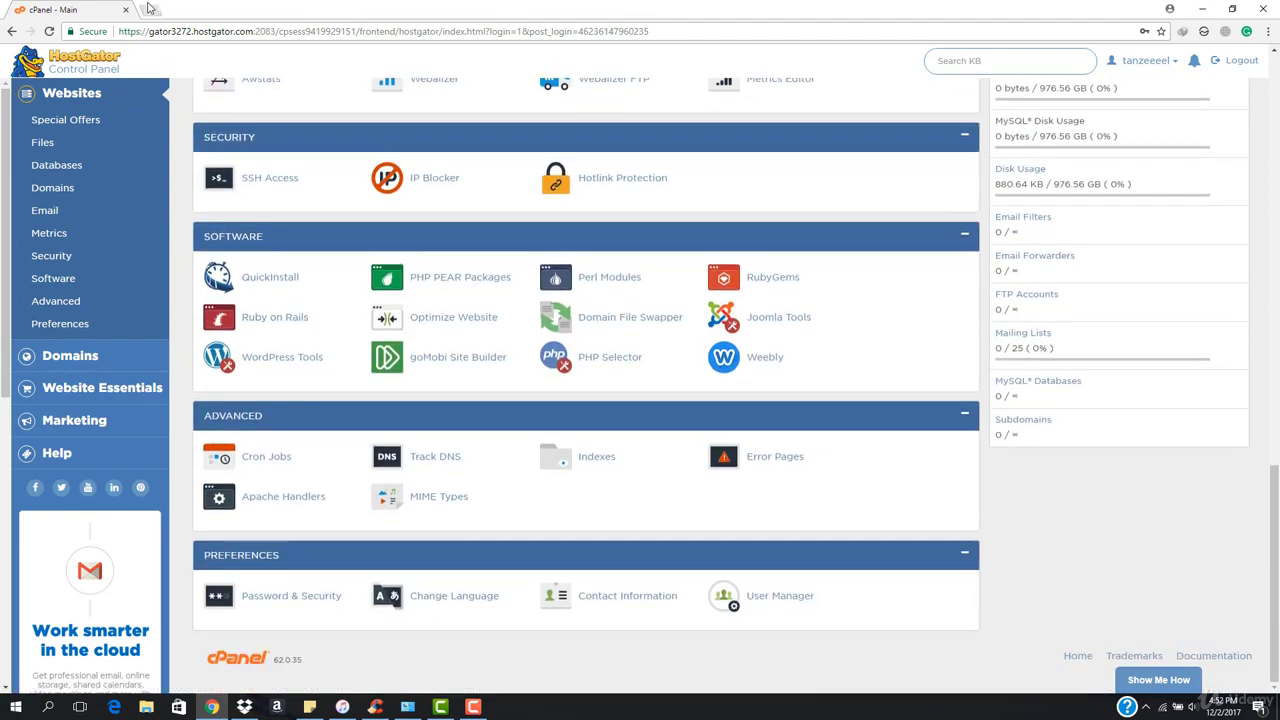
left_click(150, 9)
type("ita")
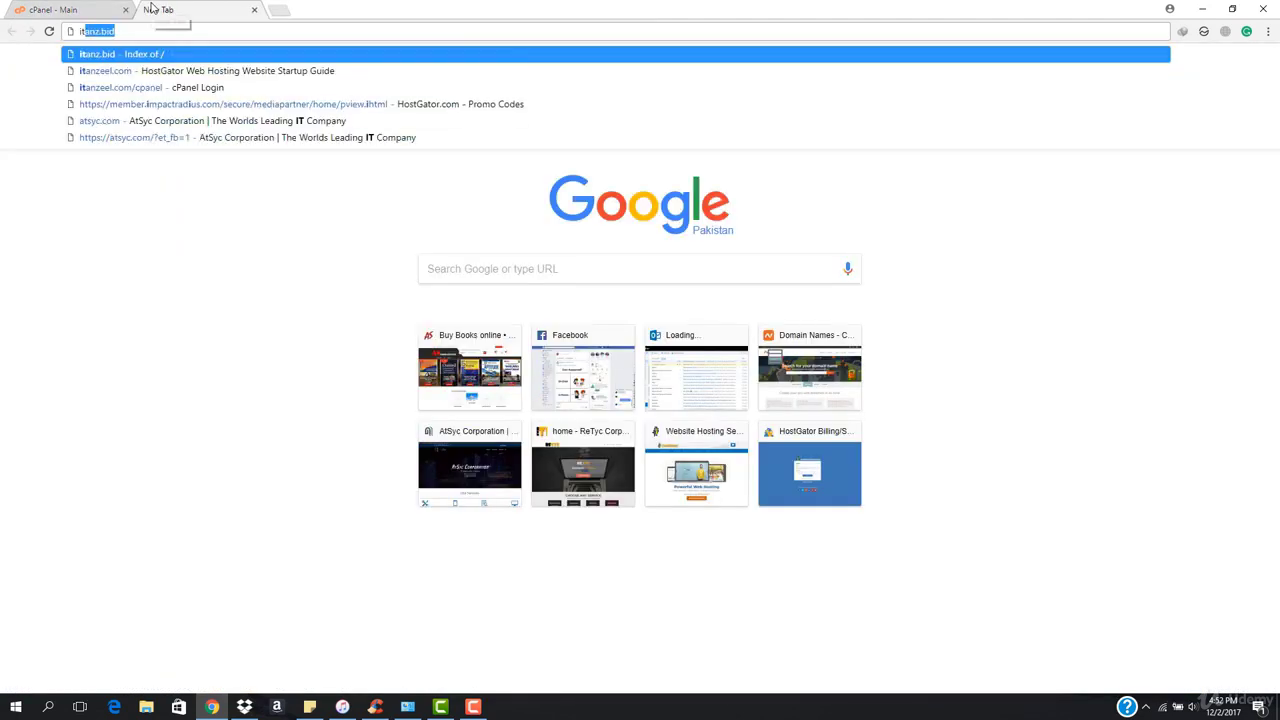
type("n")
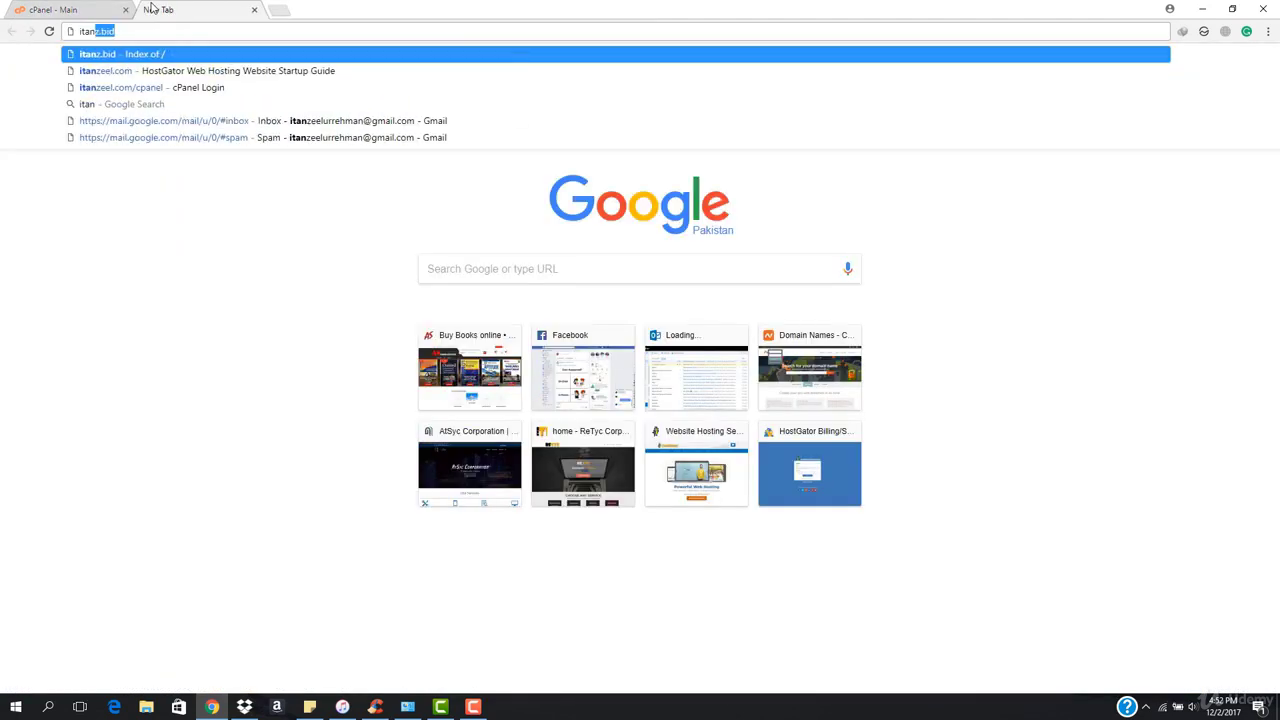
type("zee")
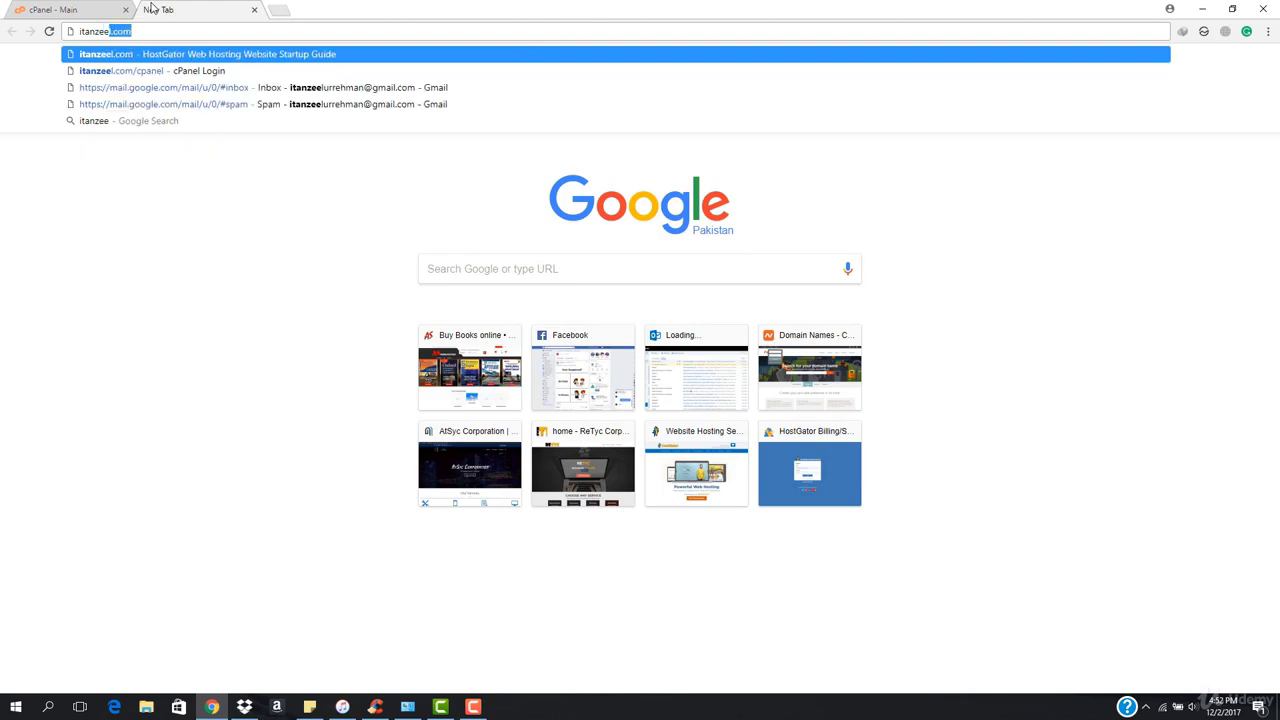
key("Return")
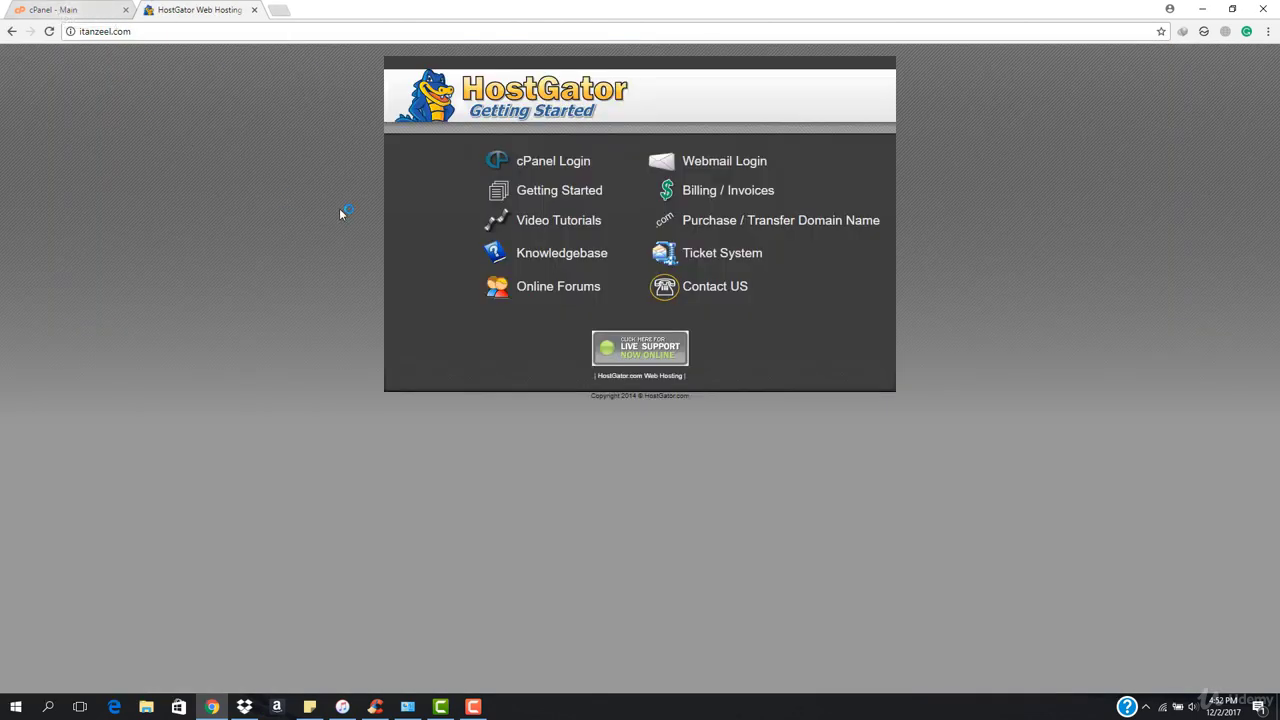
key("ctrl+Tab")
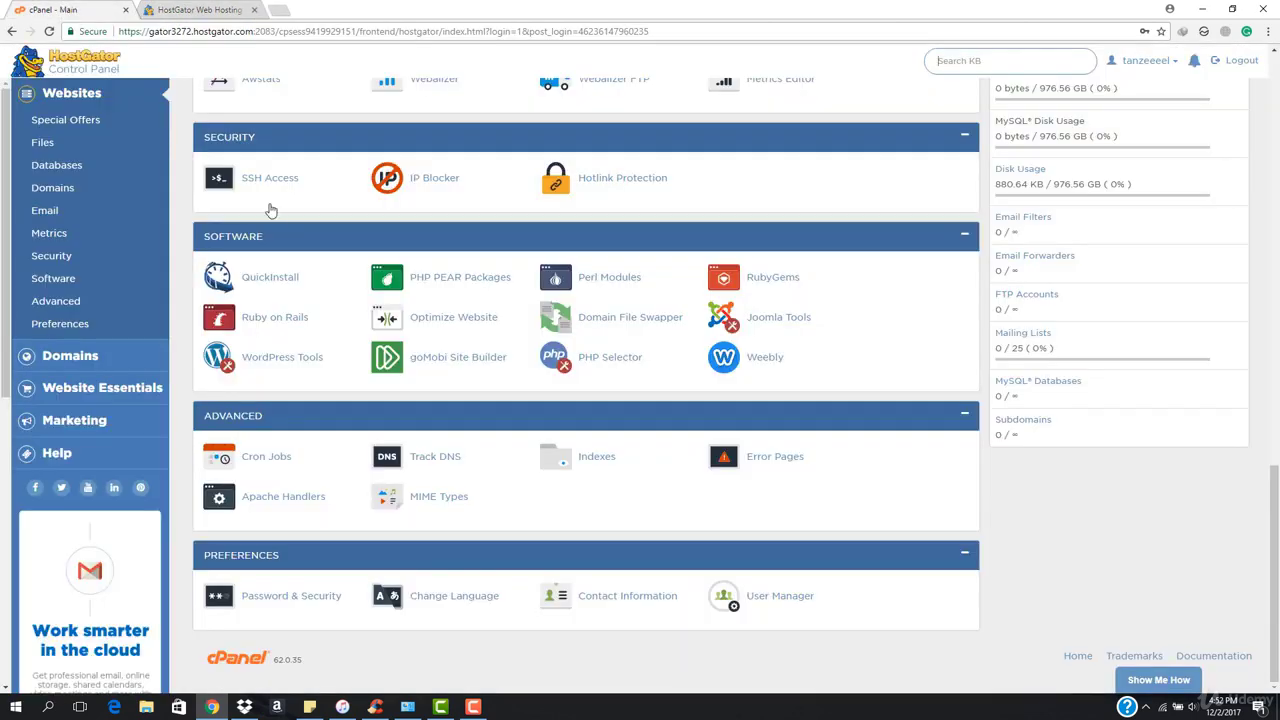
scroll(412, 405, "up", 15)
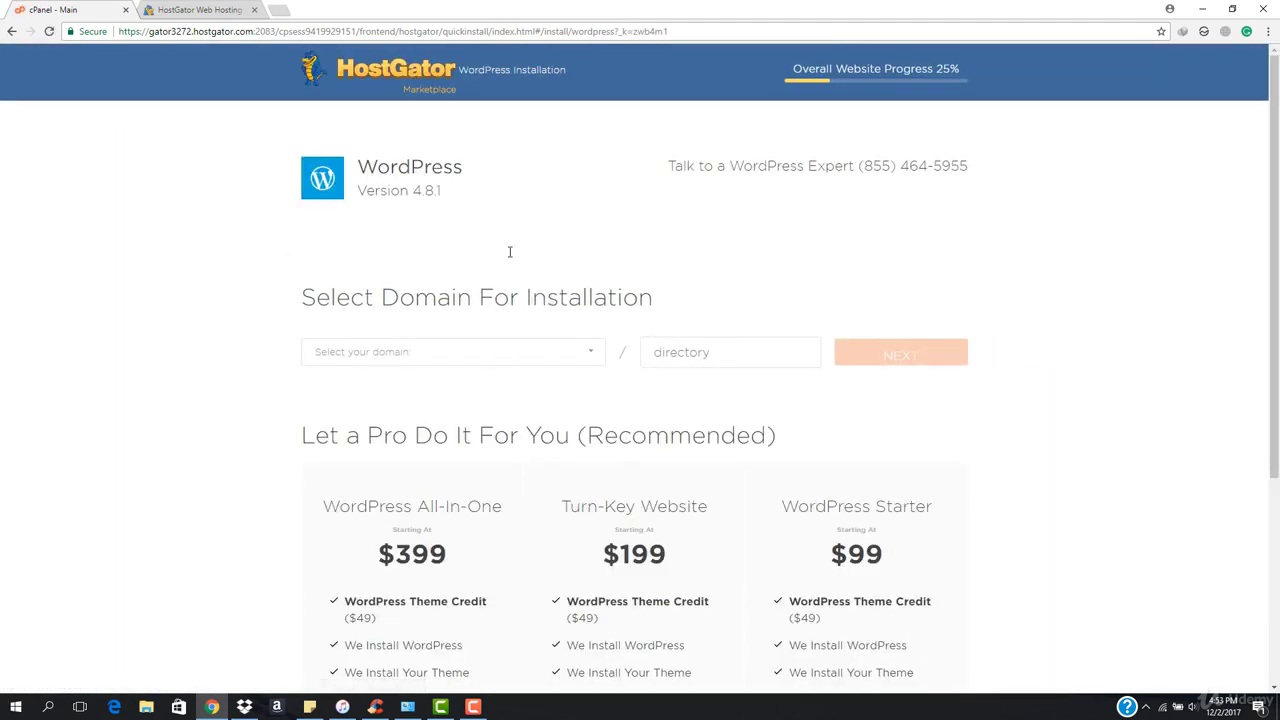
Select itanzeel.com as the WordPress QuickInstall domain and focus the directory field.
left_click(568, 346)
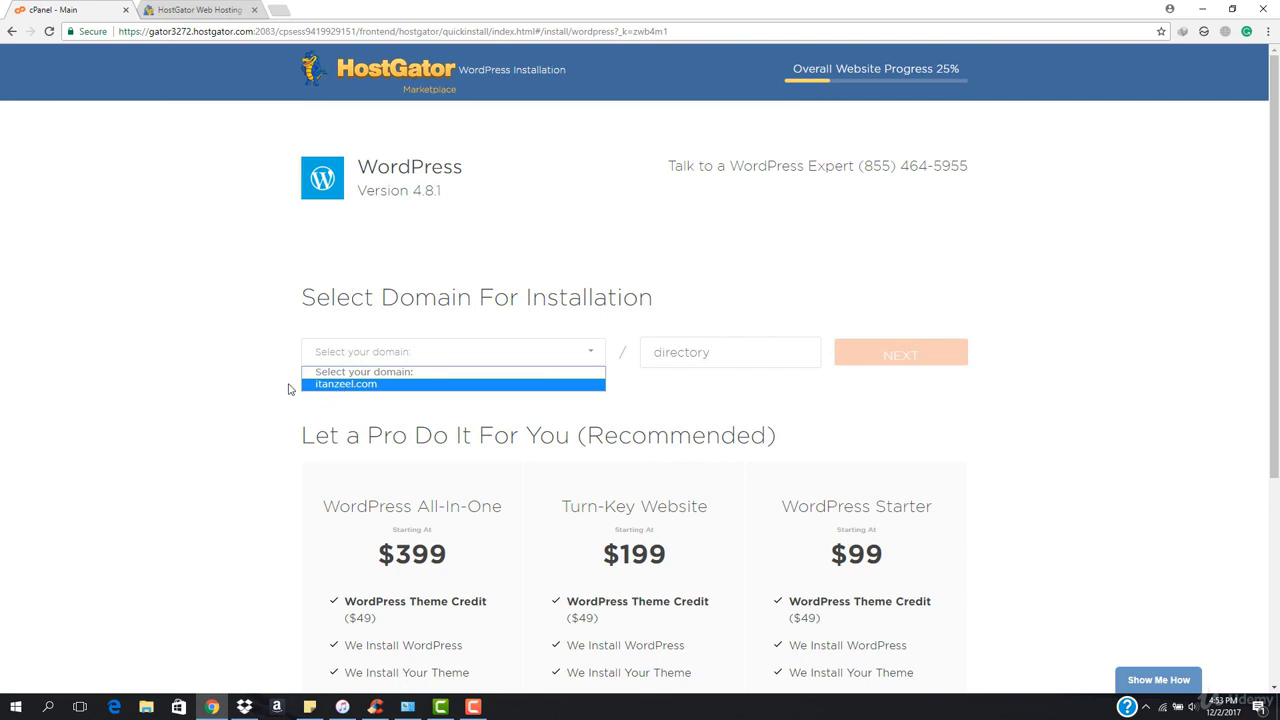
left_click(358, 386)
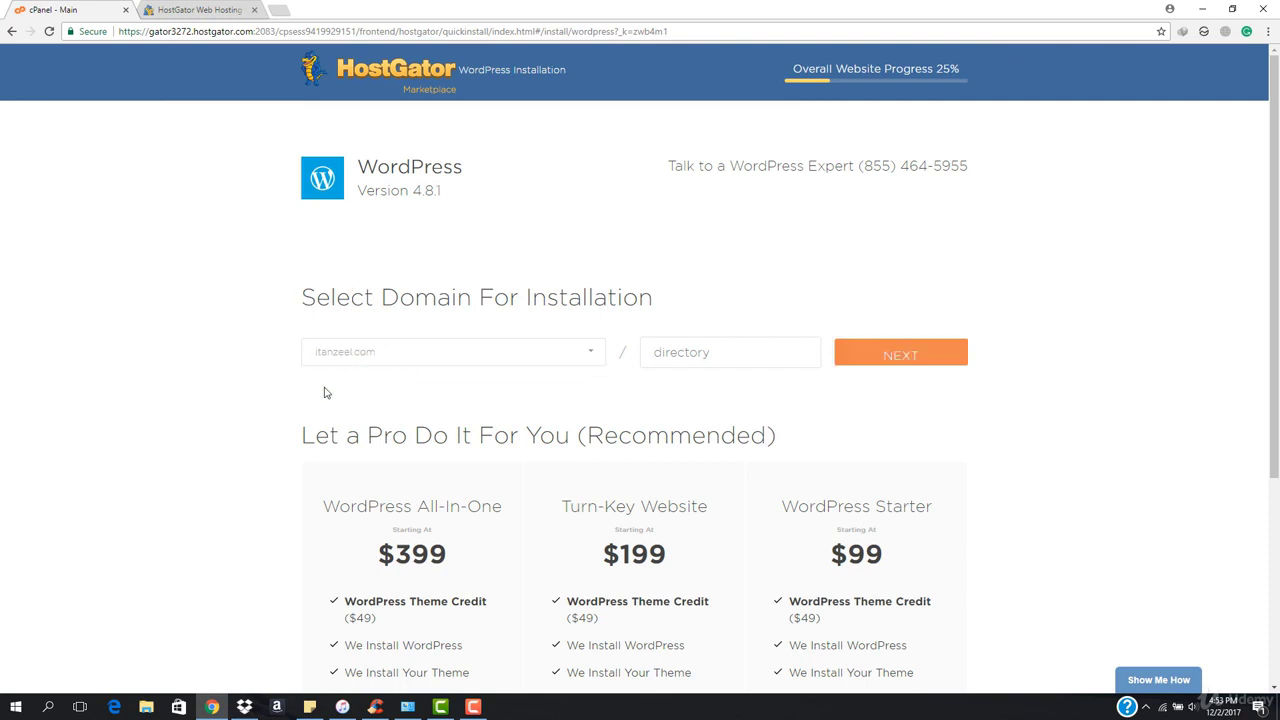
left_click(702, 354)
Fill in the blog title, admin username, and admin first and last names.
left_click(893, 362)
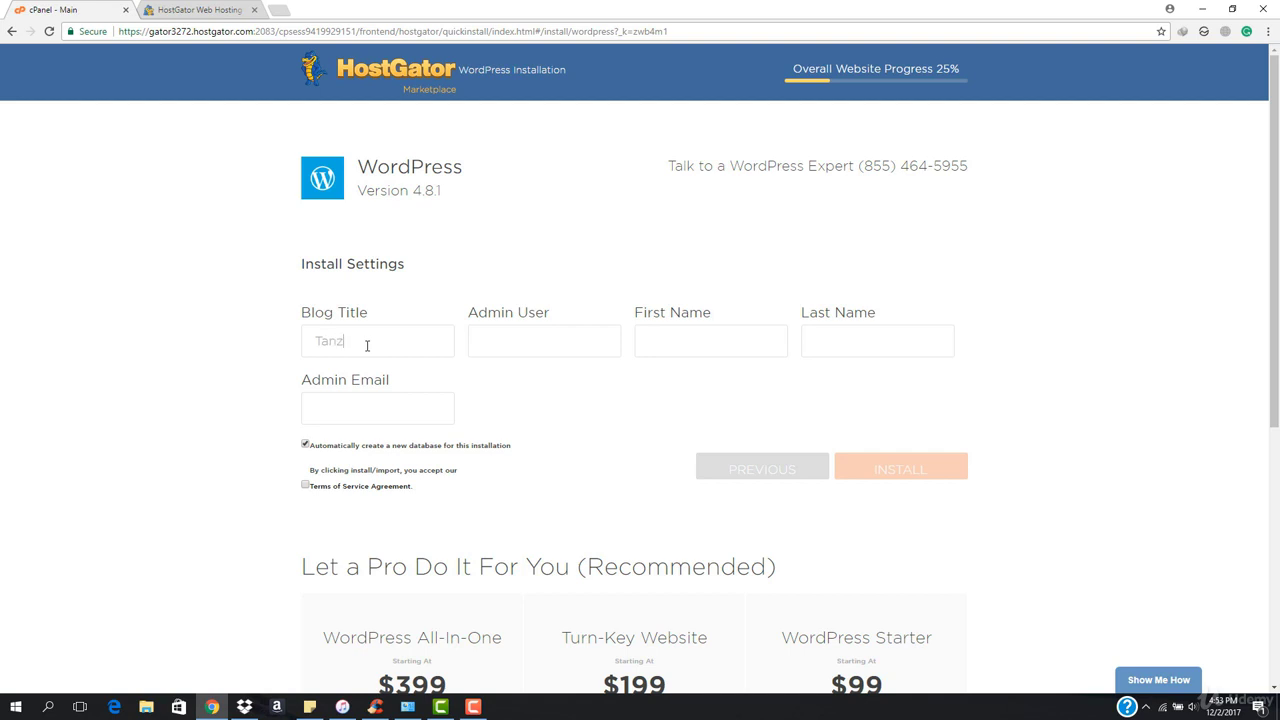
type("l Ur Rehm")
left_click(558, 339)
type("tanzeeTanzee")
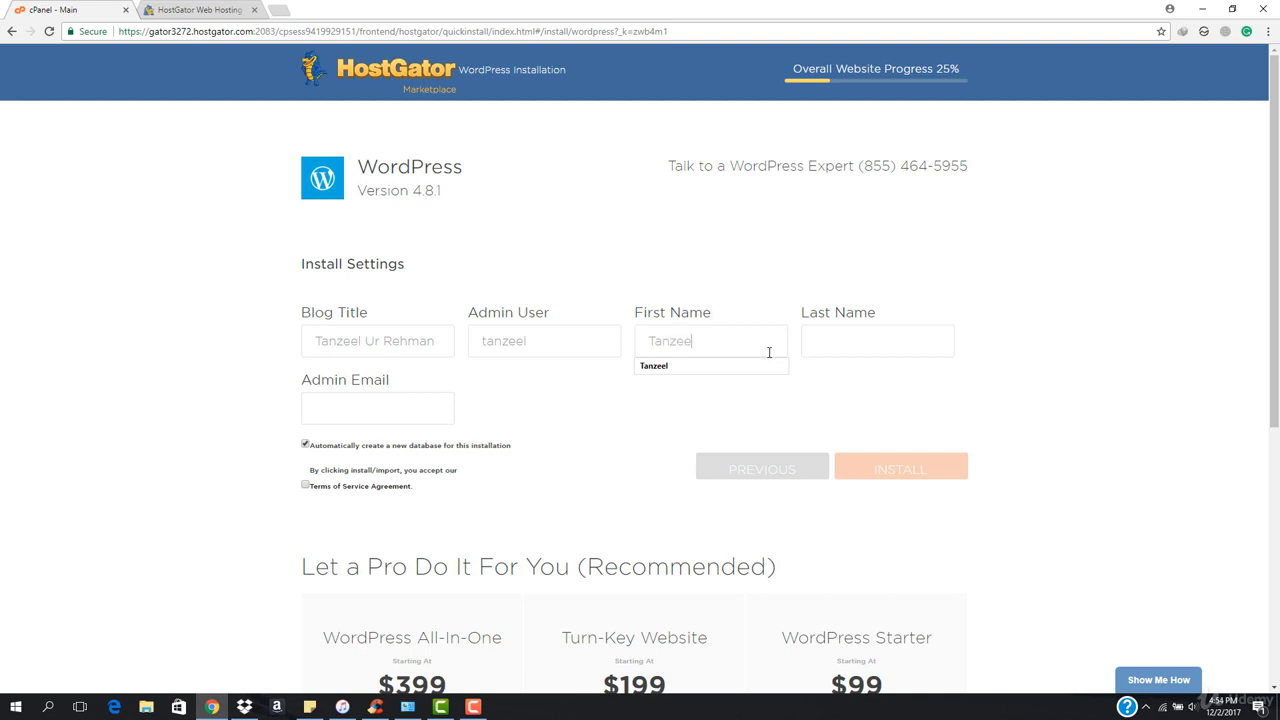
type("el")
left_click(693, 341)
key("BackSpace")
key("Tab")
type("U")
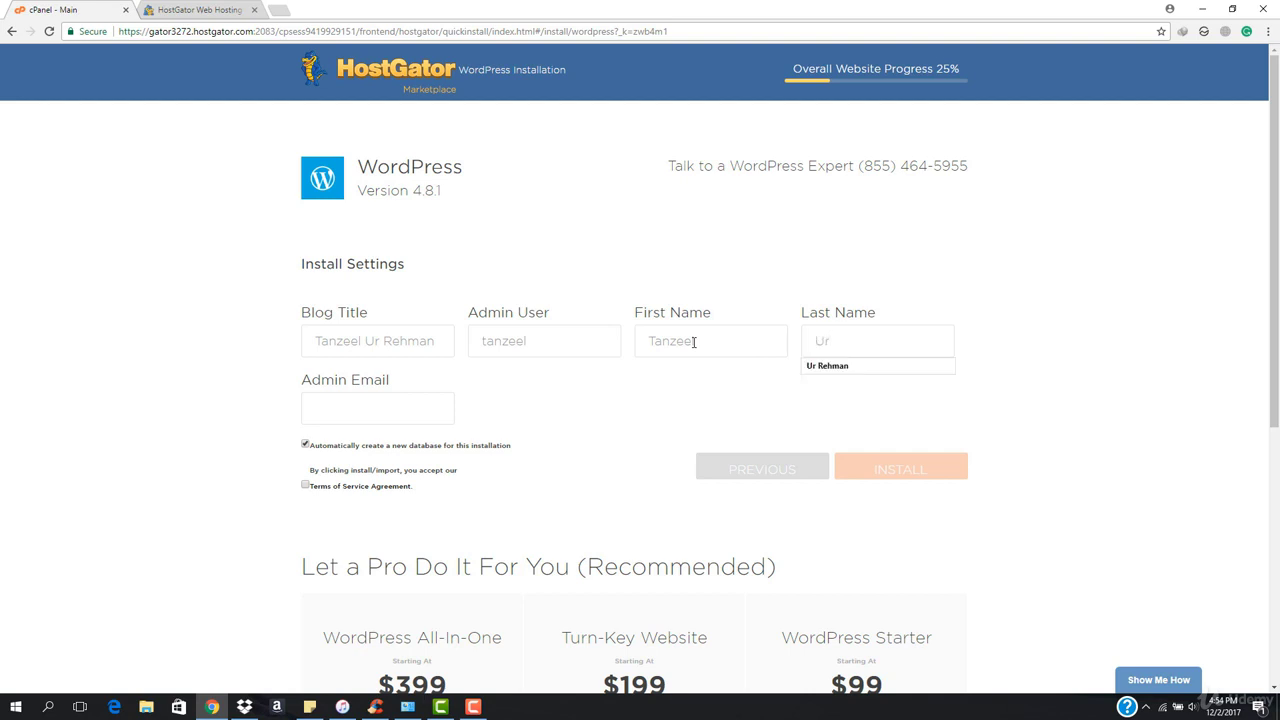
type("r")
key("Down")
key("Return")
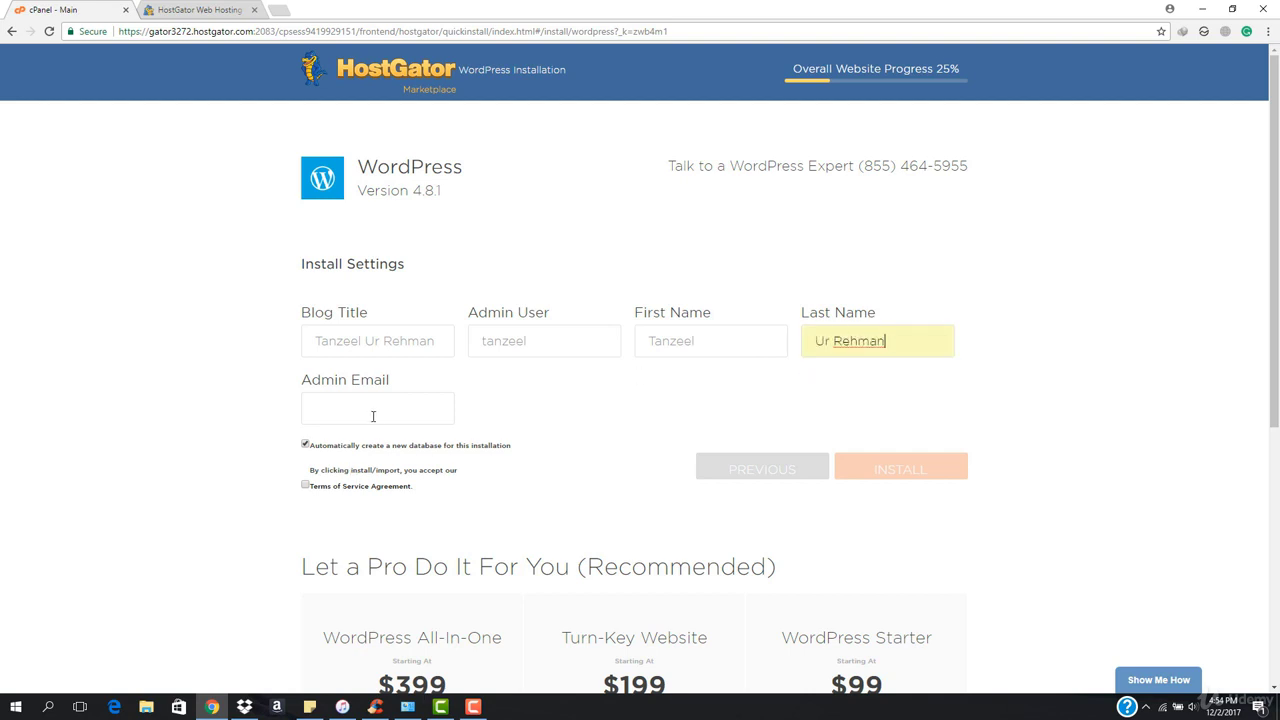
Fill the admin email from a saved suggestion, accept the Terms of Service, and install.
left_click(376, 411)
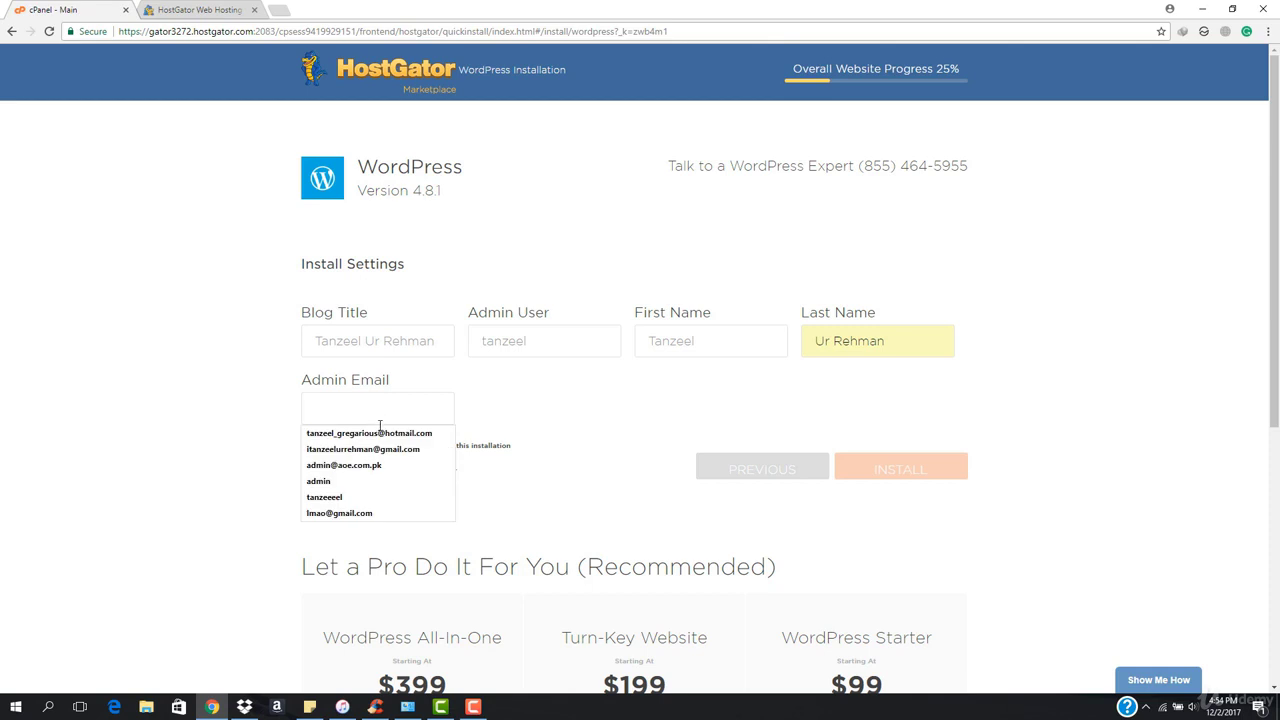
left_click(400, 449)
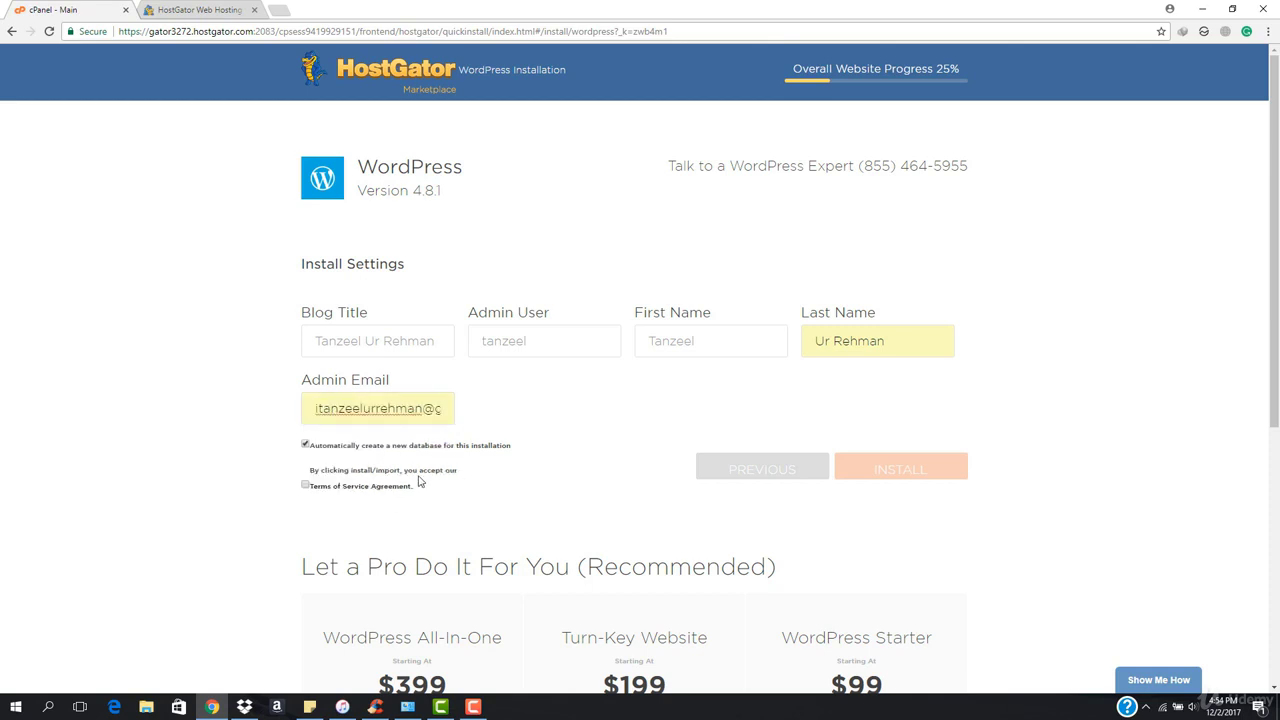
scroll(420, 481, "down", 2)
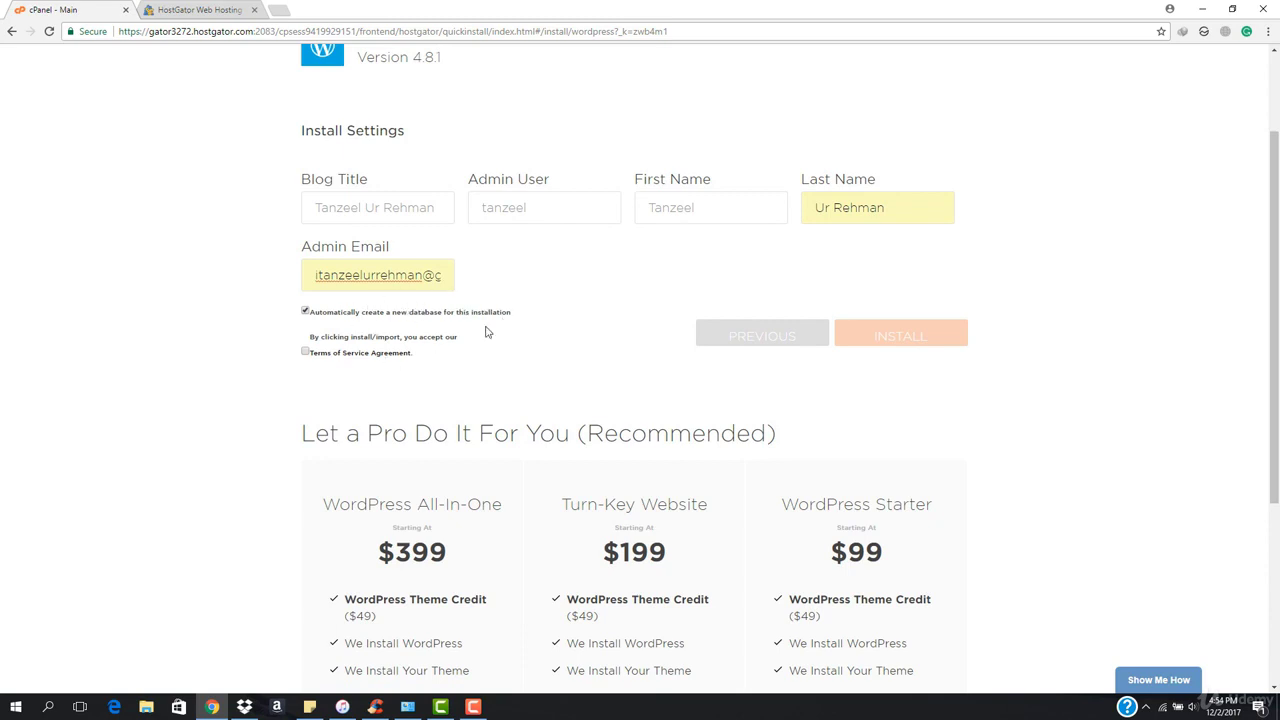
left_click(306, 353)
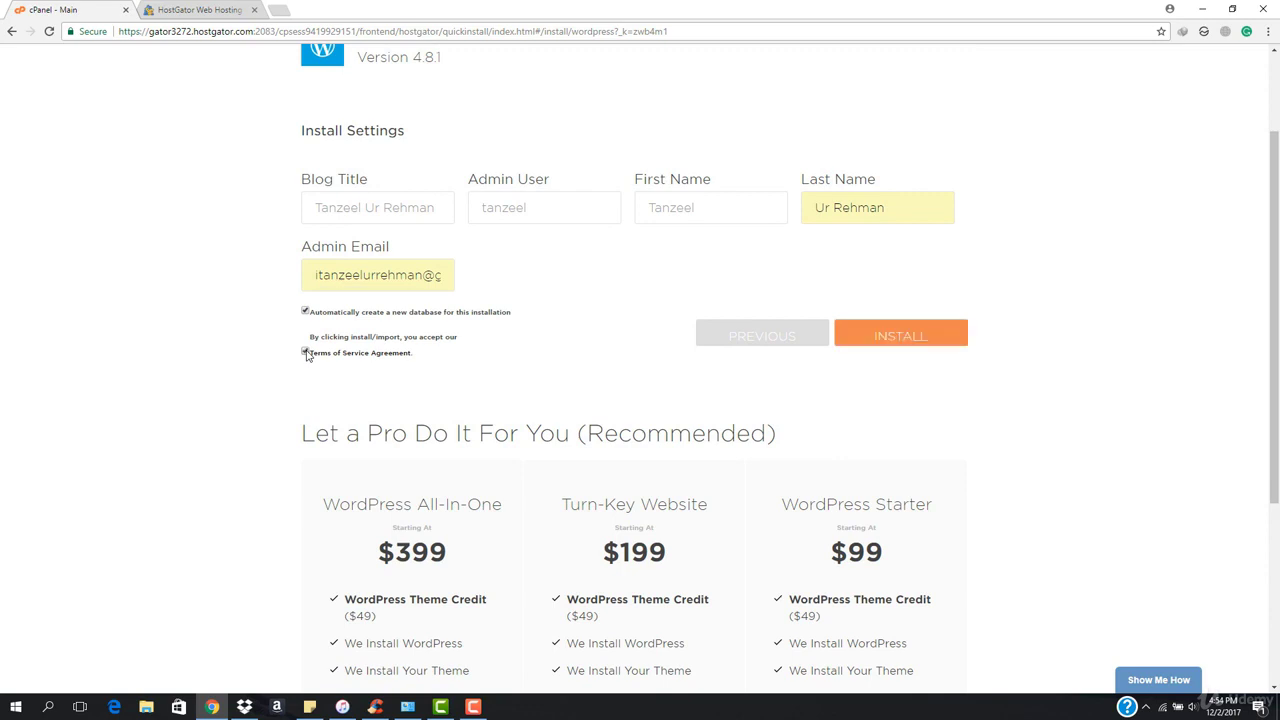
left_click(871, 335)
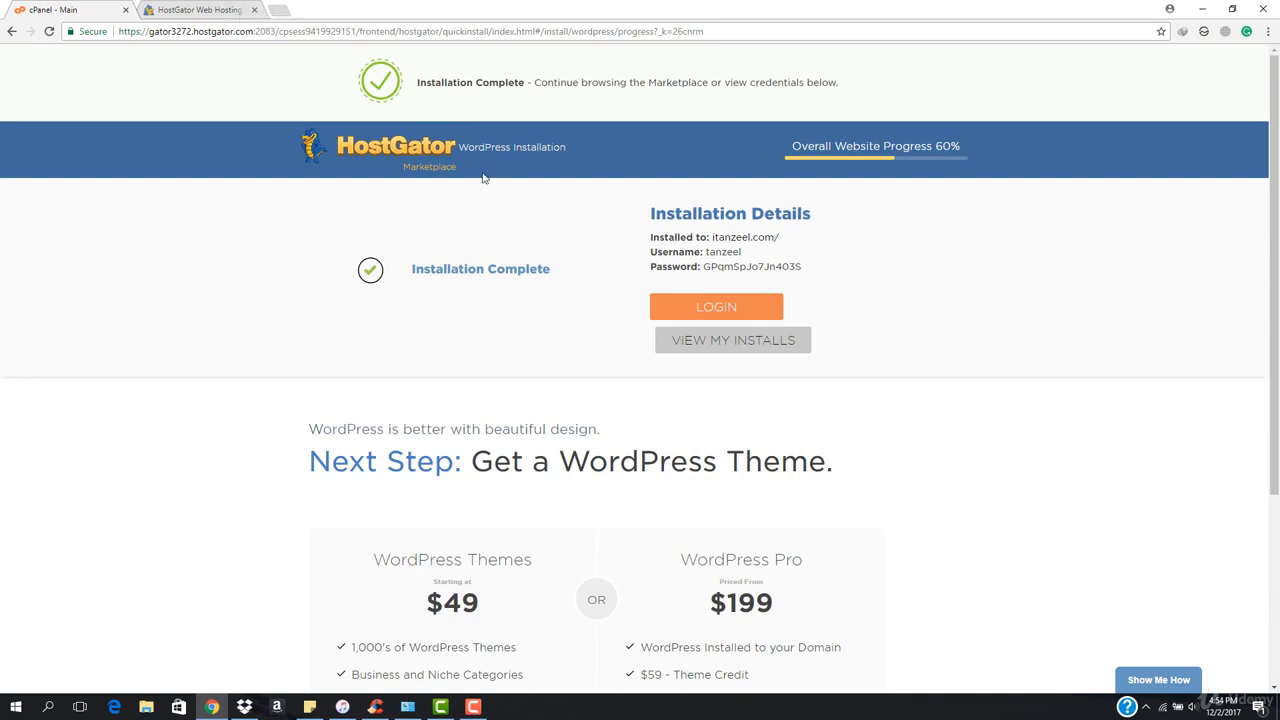
Wait for Installation Complete, then switch to the itanzeel.com site tab.
left_click(475, 707)
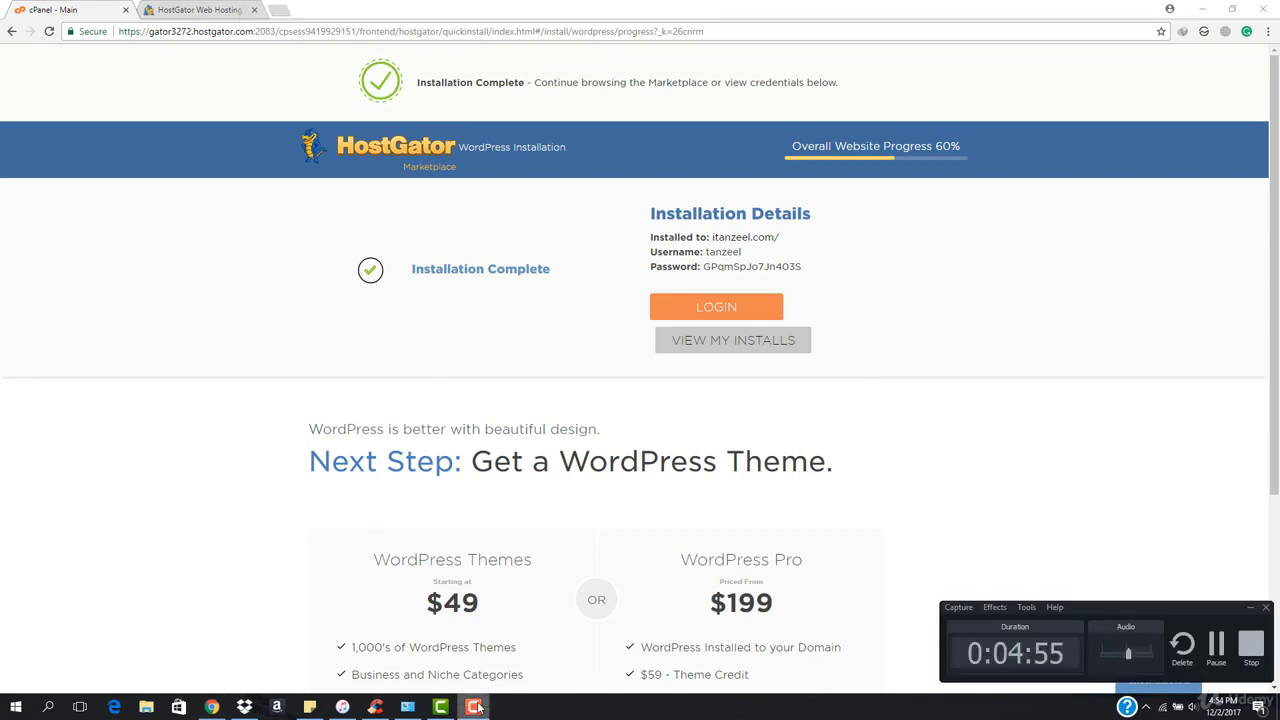
left_click(475, 707)
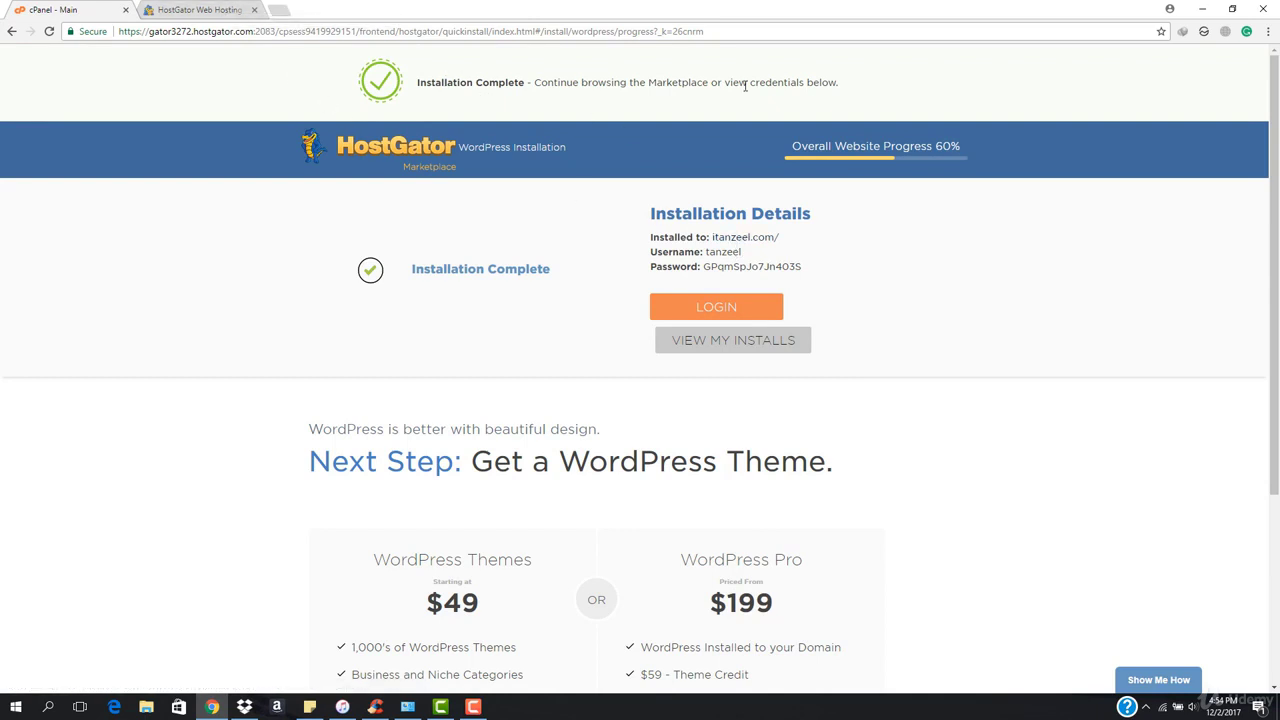
left_click(200, 9)
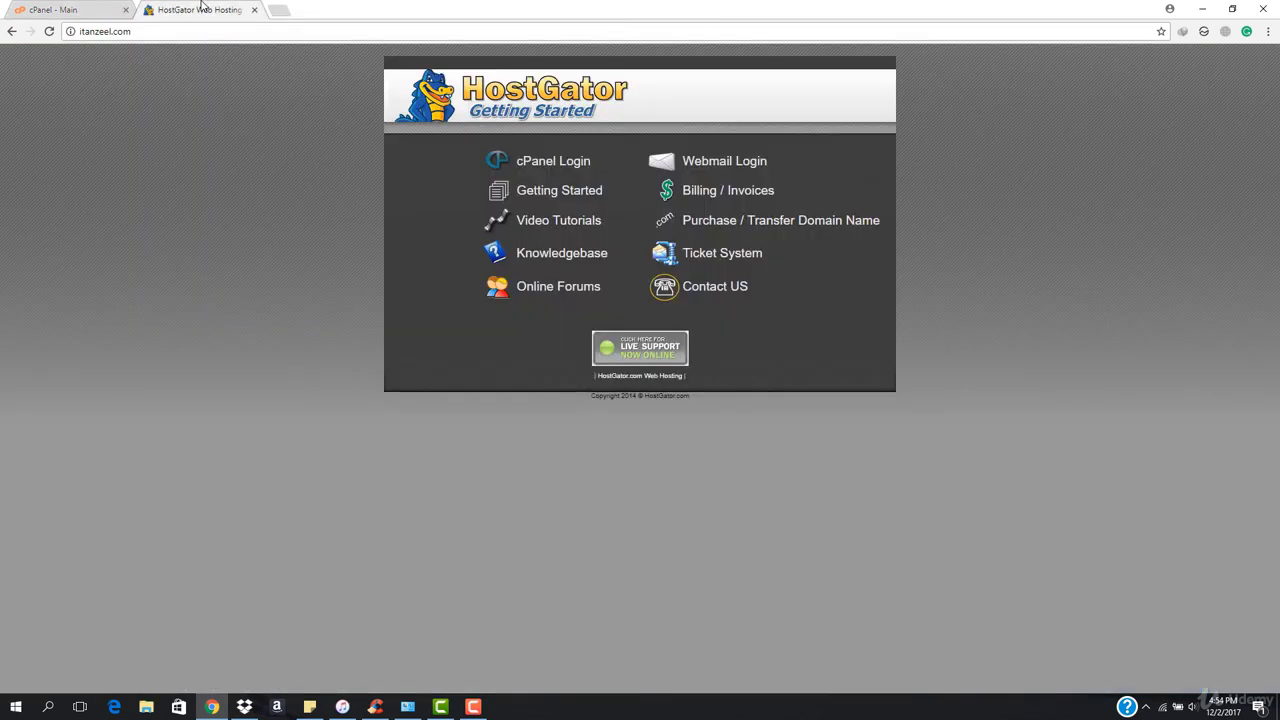
Reload itanzeel.com to view the new WordPress site's Hello world! post, then return to the installation page.
left_click(290, 34)
key("Return")
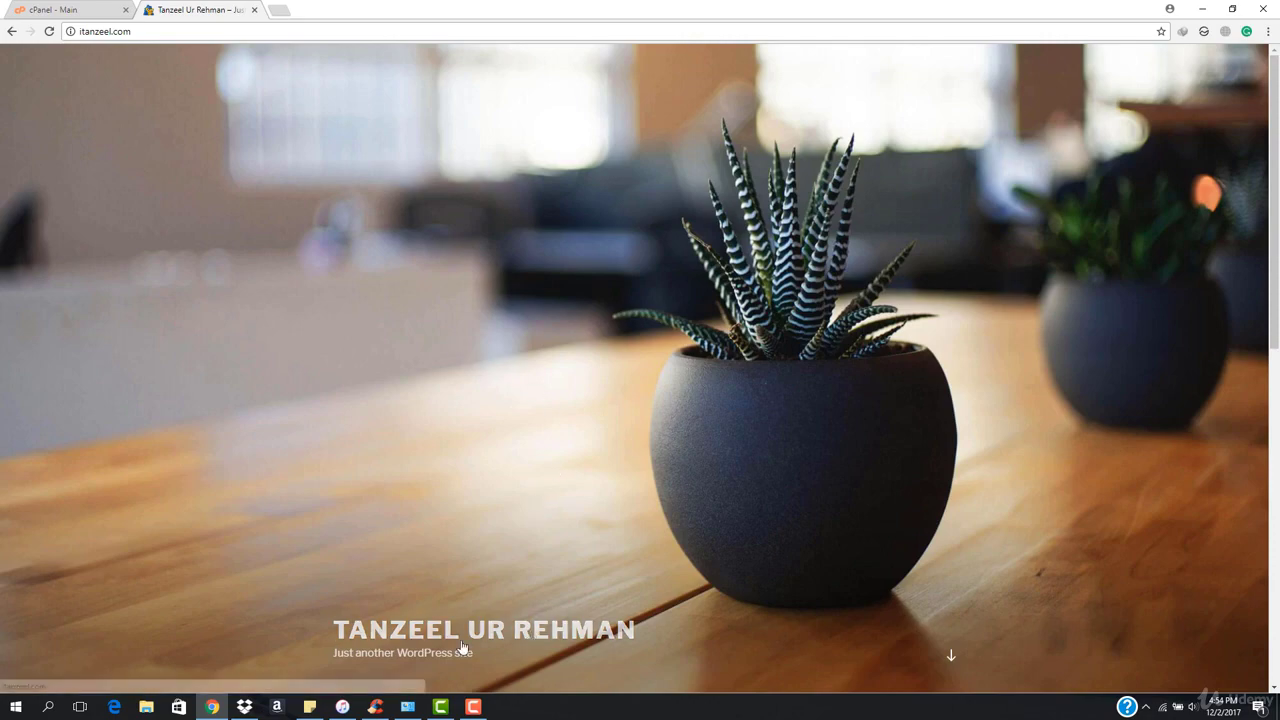
scroll(722, 450, "down", 2)
scroll(726, 444, "down", 5)
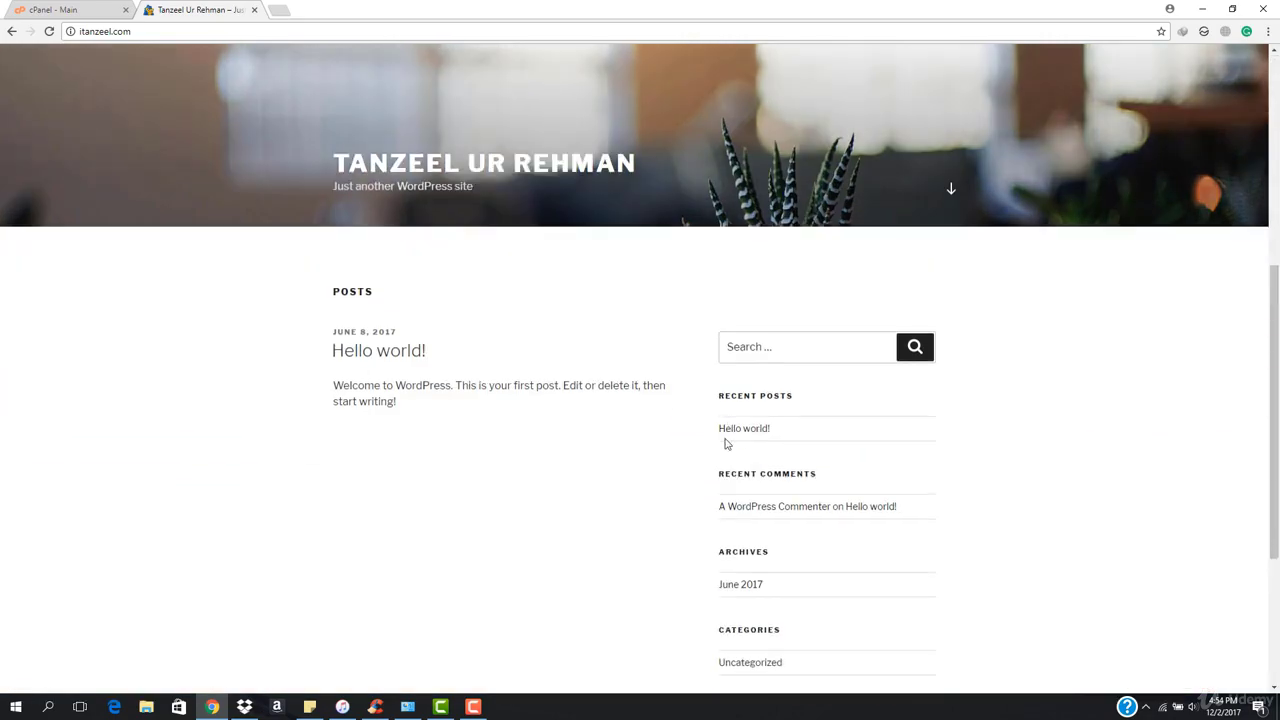
scroll(520, 440, "up", 7)
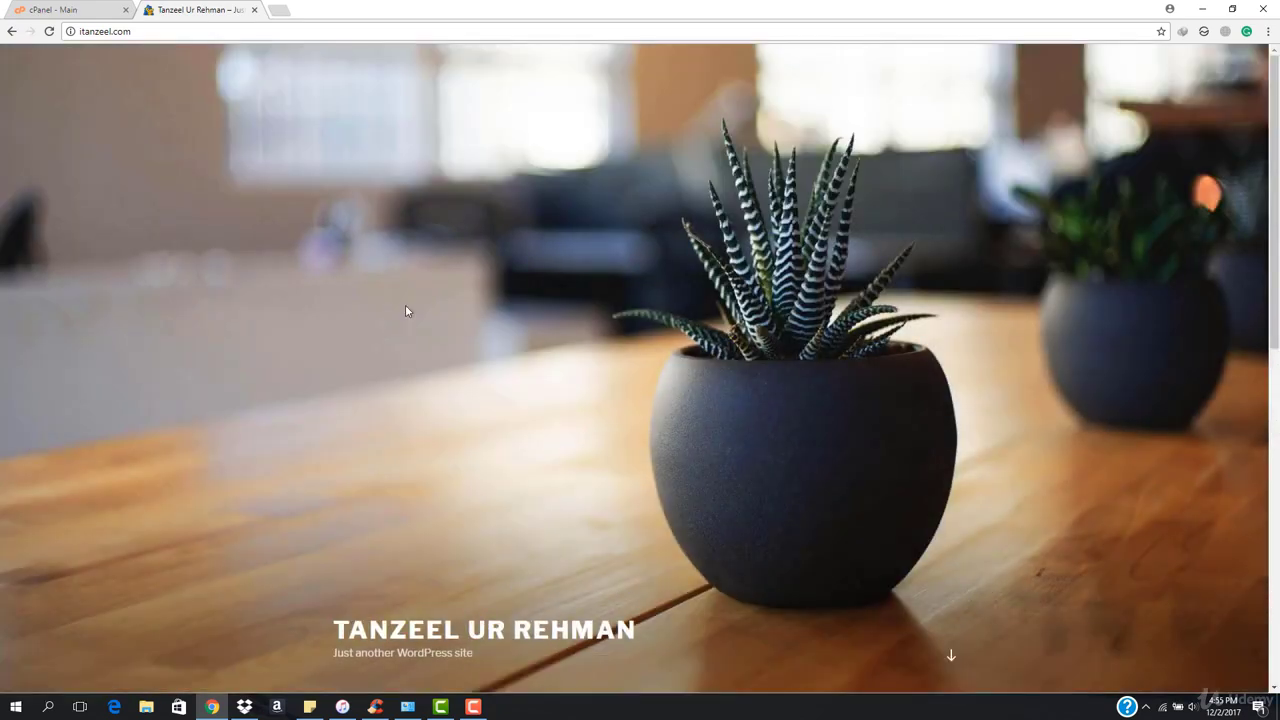
left_click(46, 9)
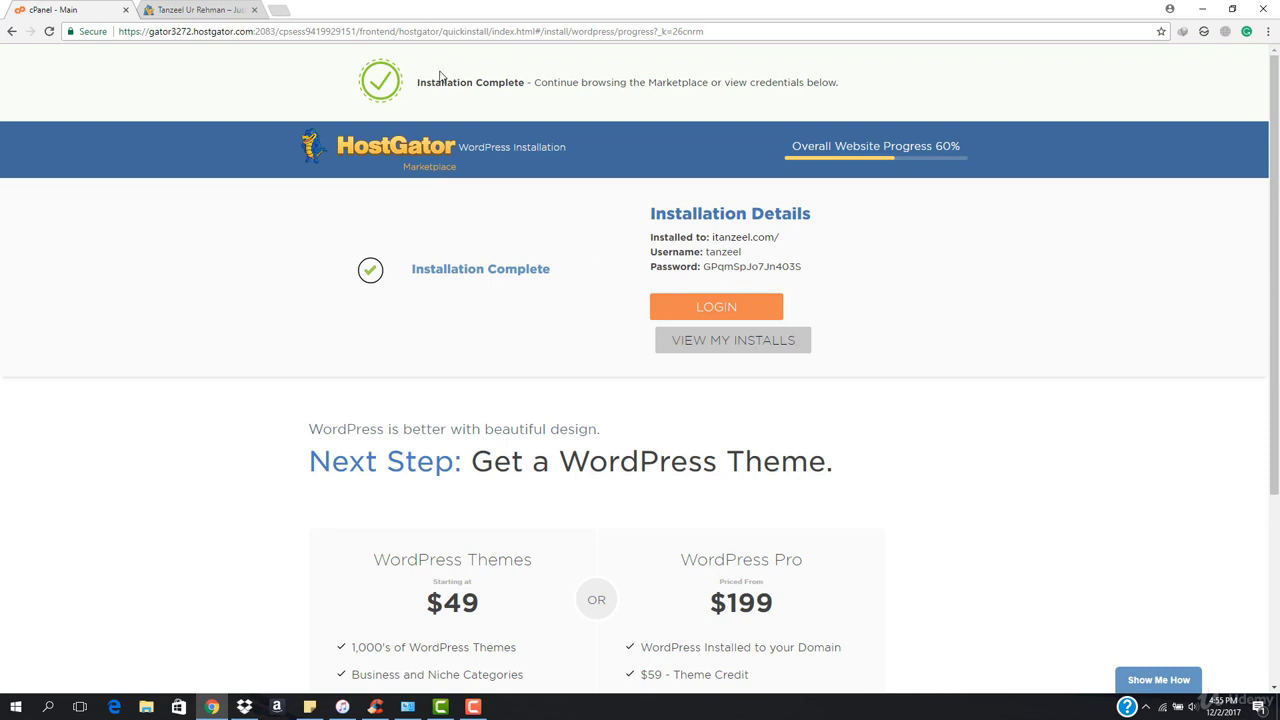
Append /wp-admin to the itanzeel.com address and load it to reach the WordPress login page.
left_click(171, 7)
left_click(286, 35)
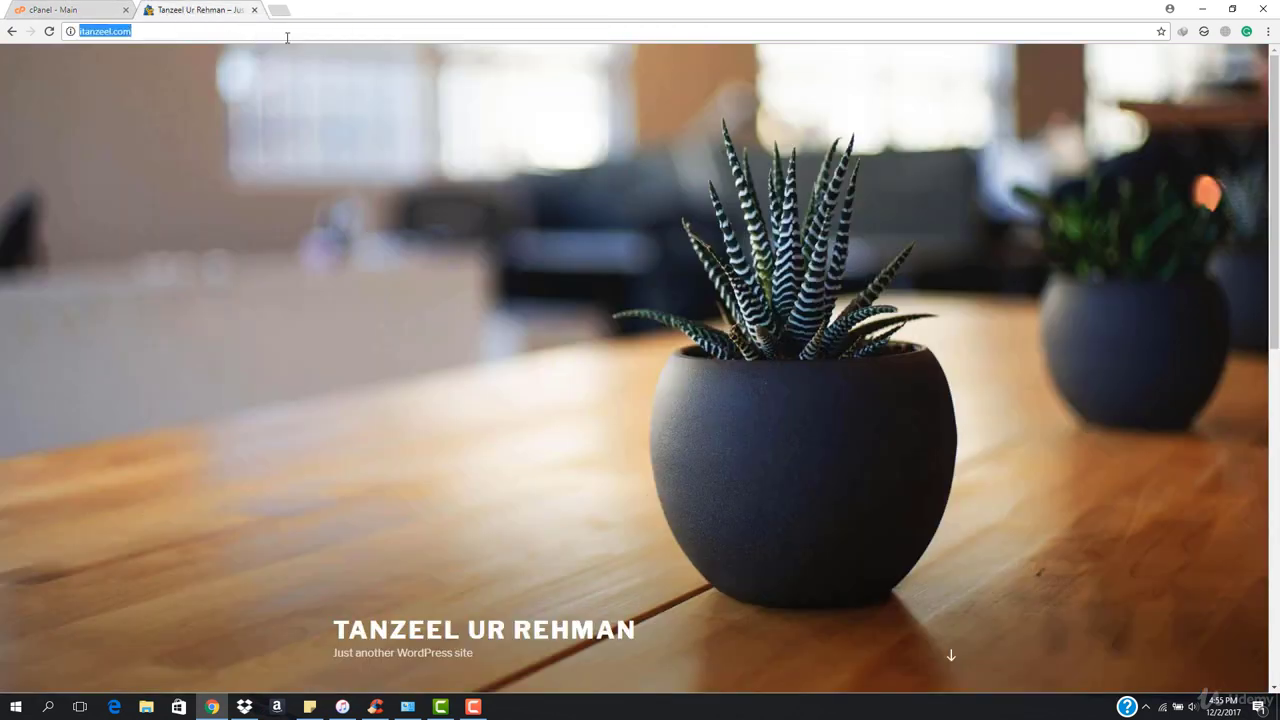
left_click(287, 37)
type("/wp")
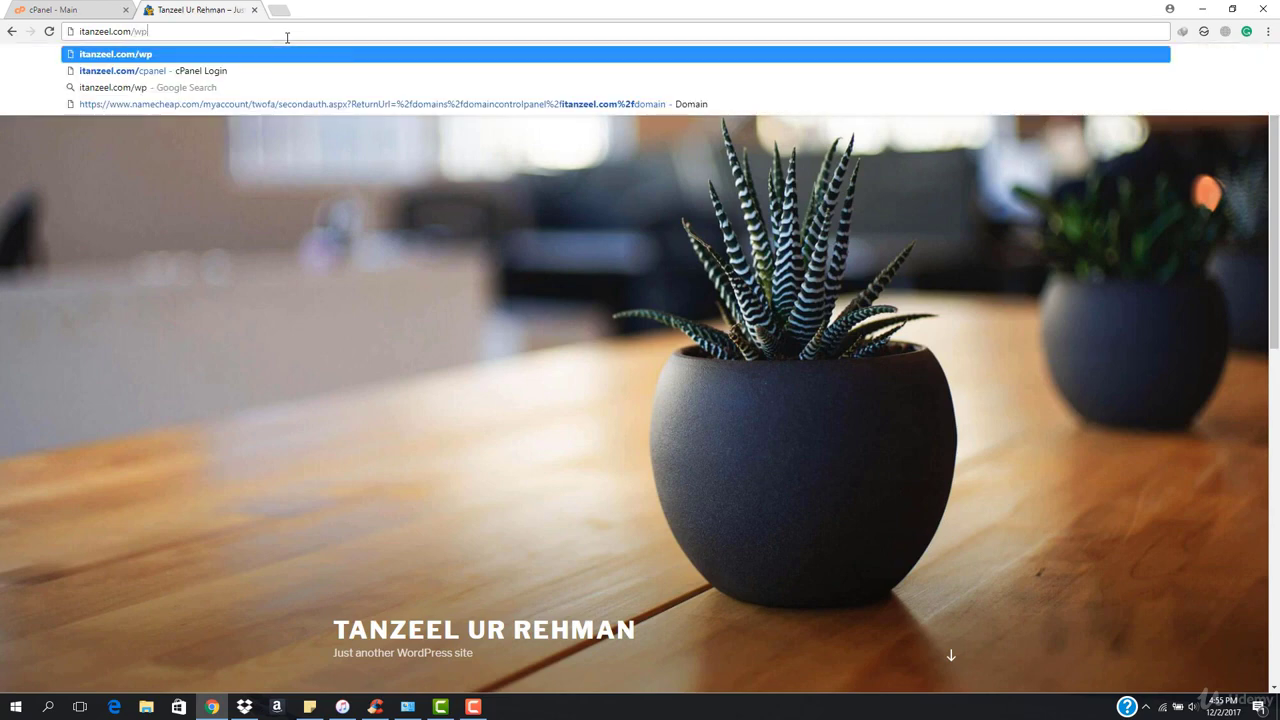
type("-admin")
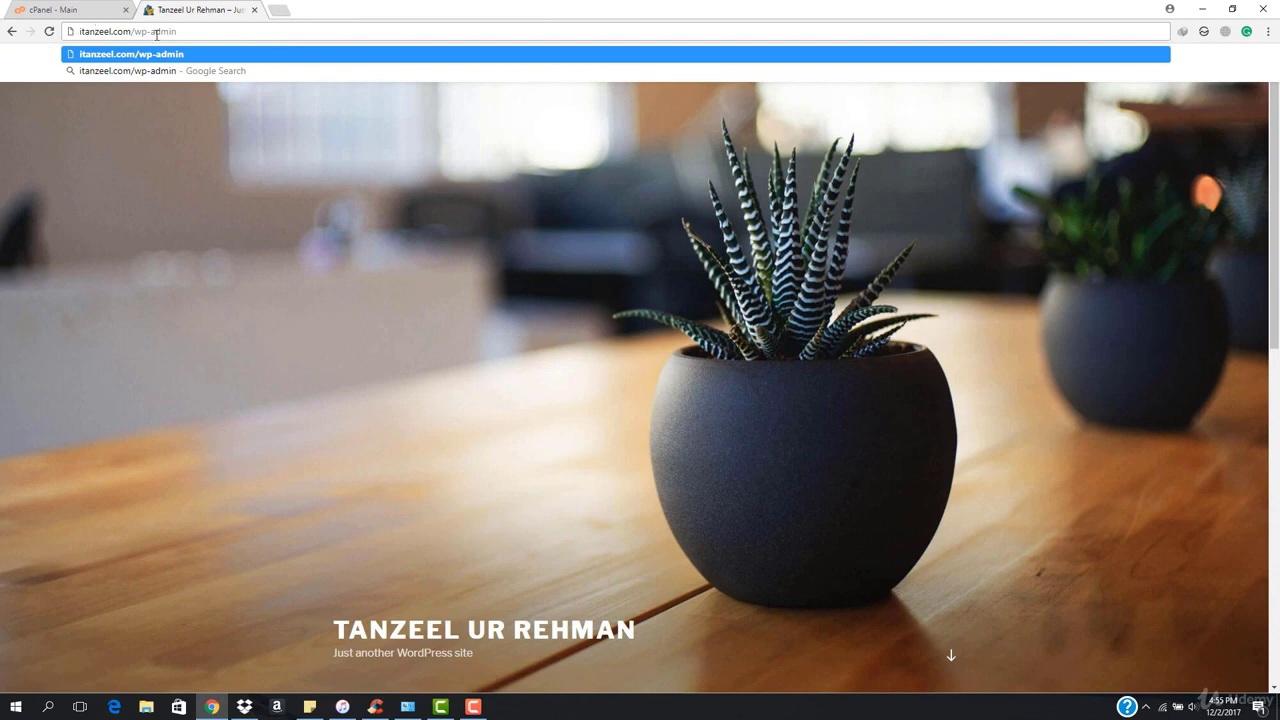
left_click(280, 10)
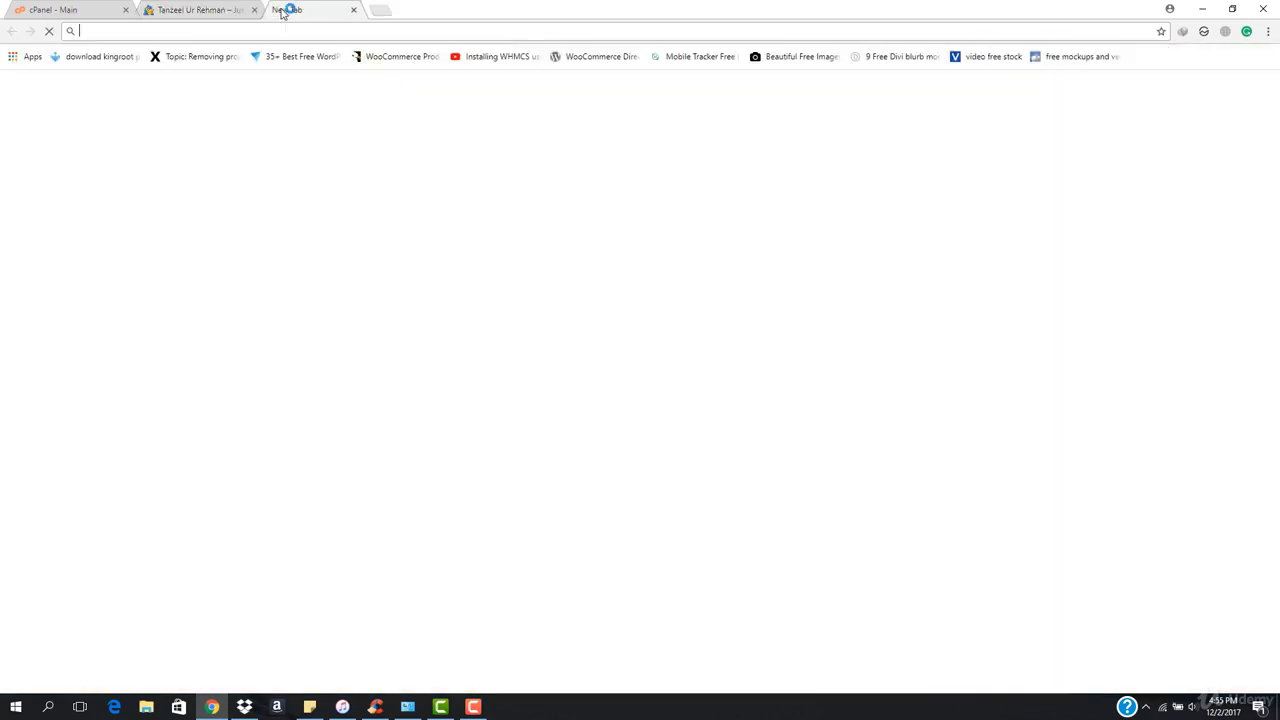
left_click(188, 10)
left_click(24, 8)
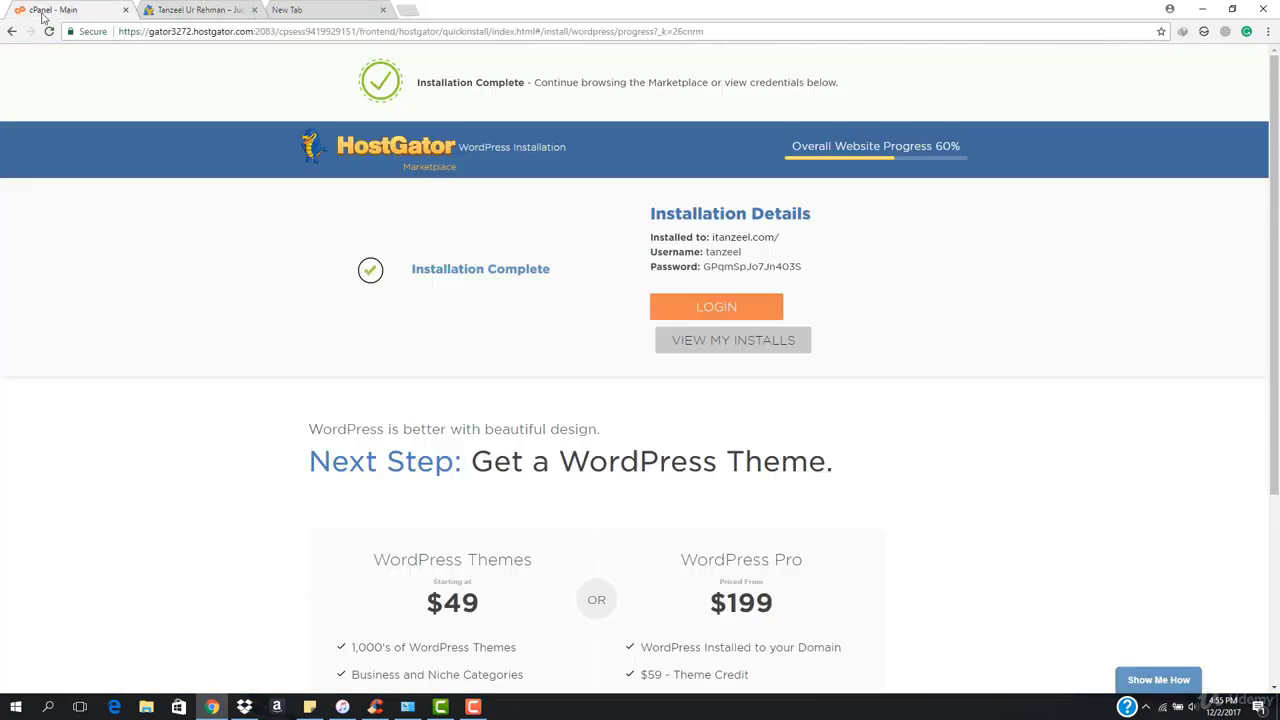
left_click(199, 10)
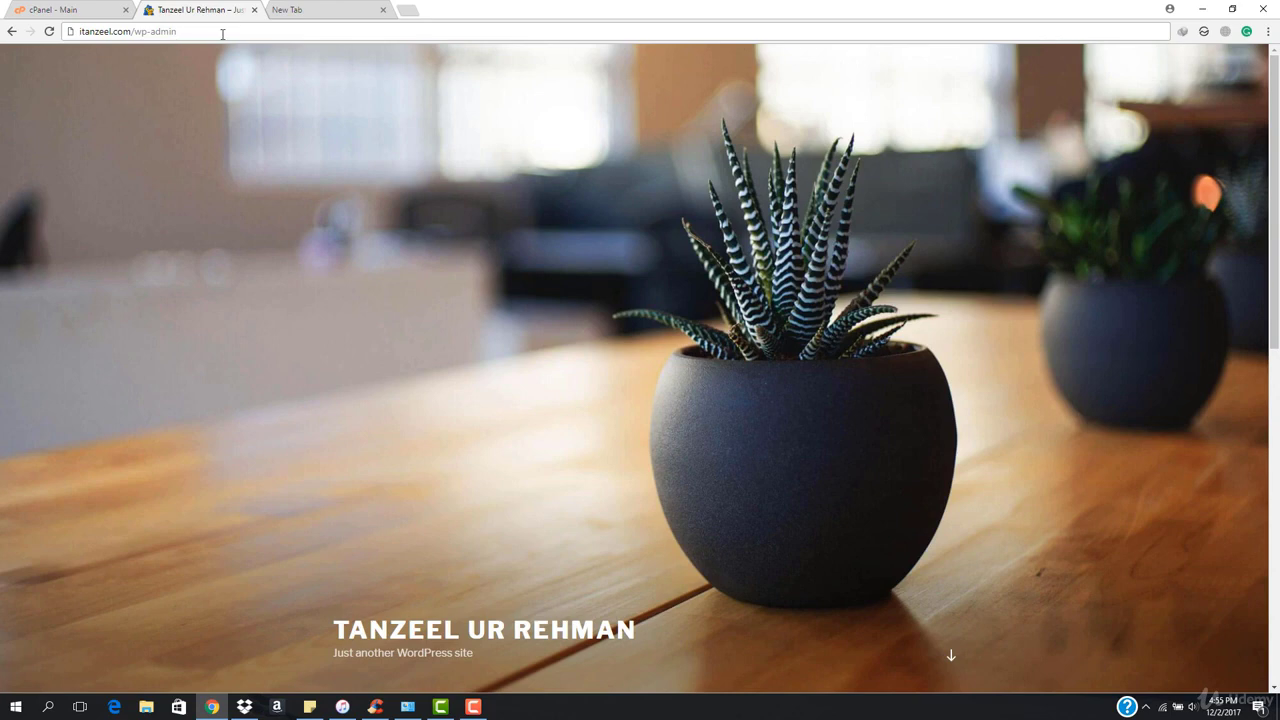
key("ctrl+shift+Tab")
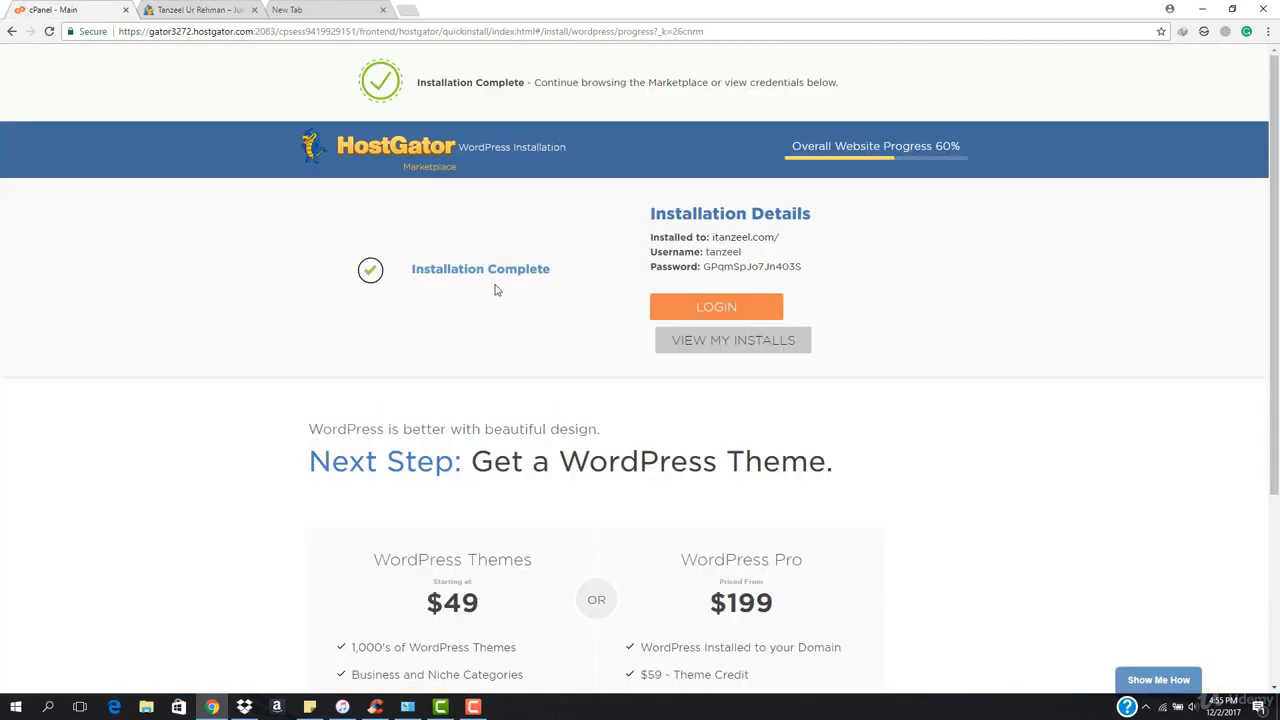
left_click(230, 9)
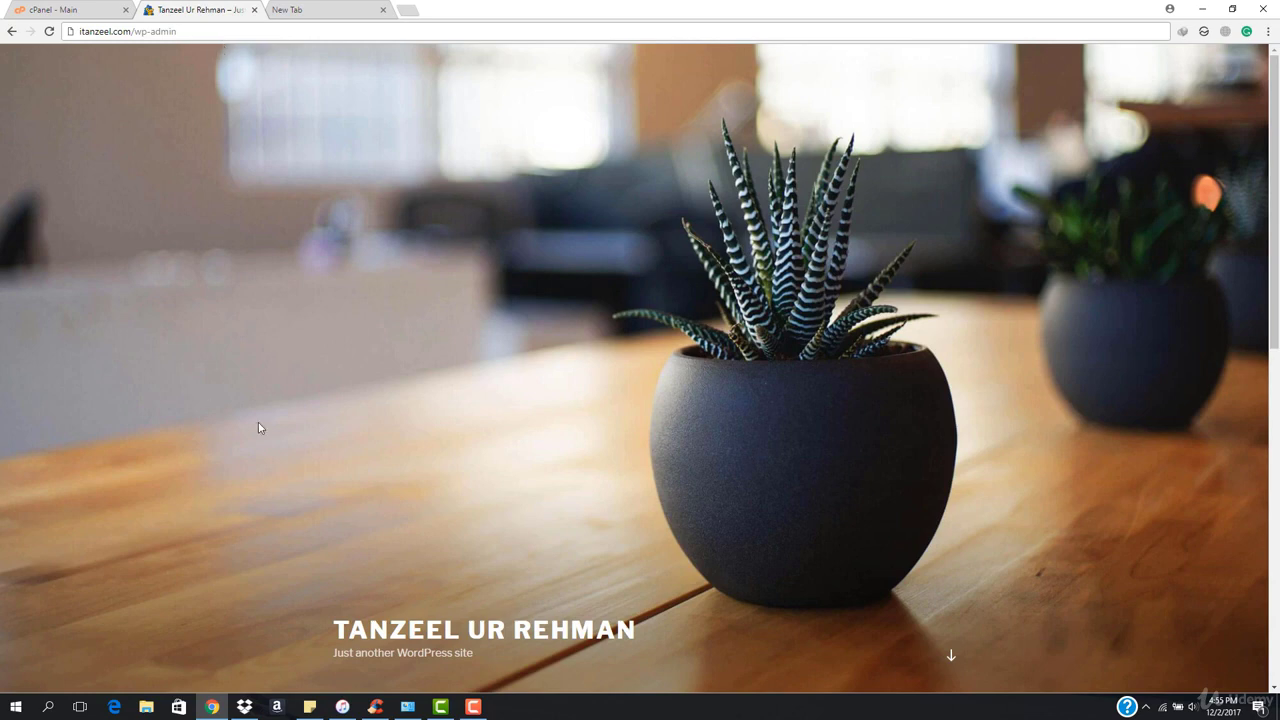
scroll(663, 388, "down", 2)
key("Return")
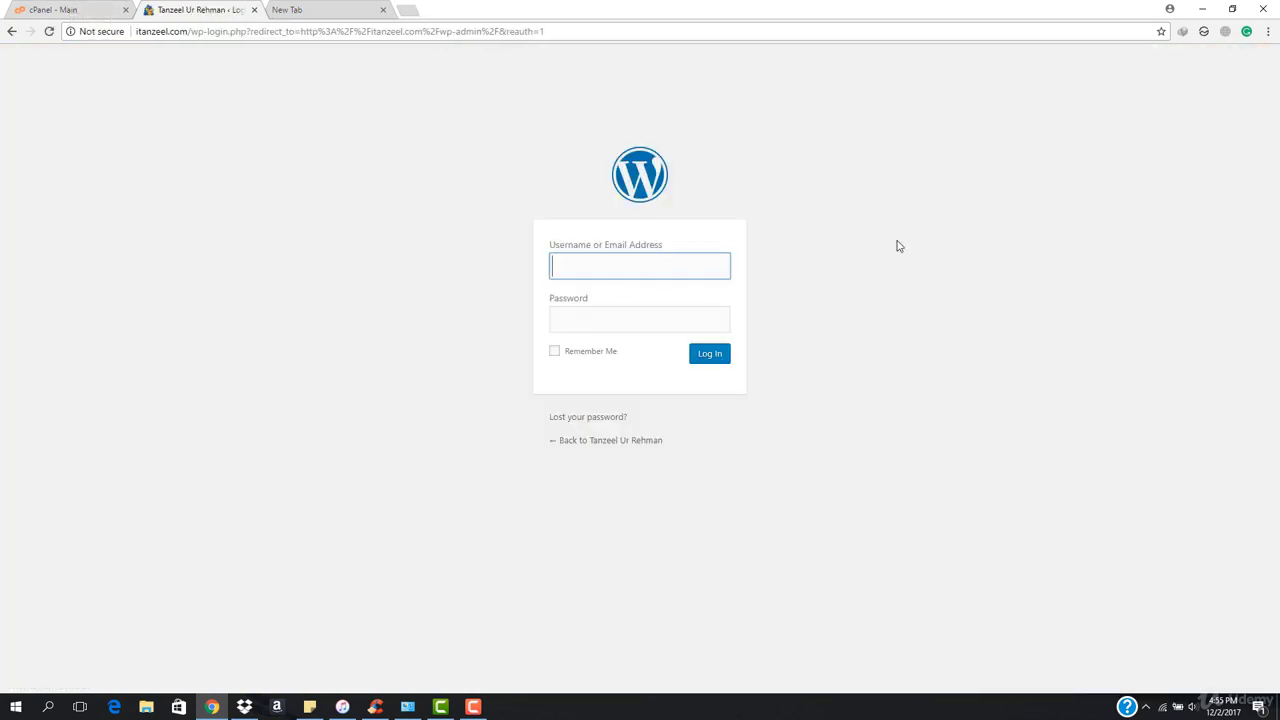
Log in with the admin username and the generated password copied from Installation Details.
left_click(133, 5)
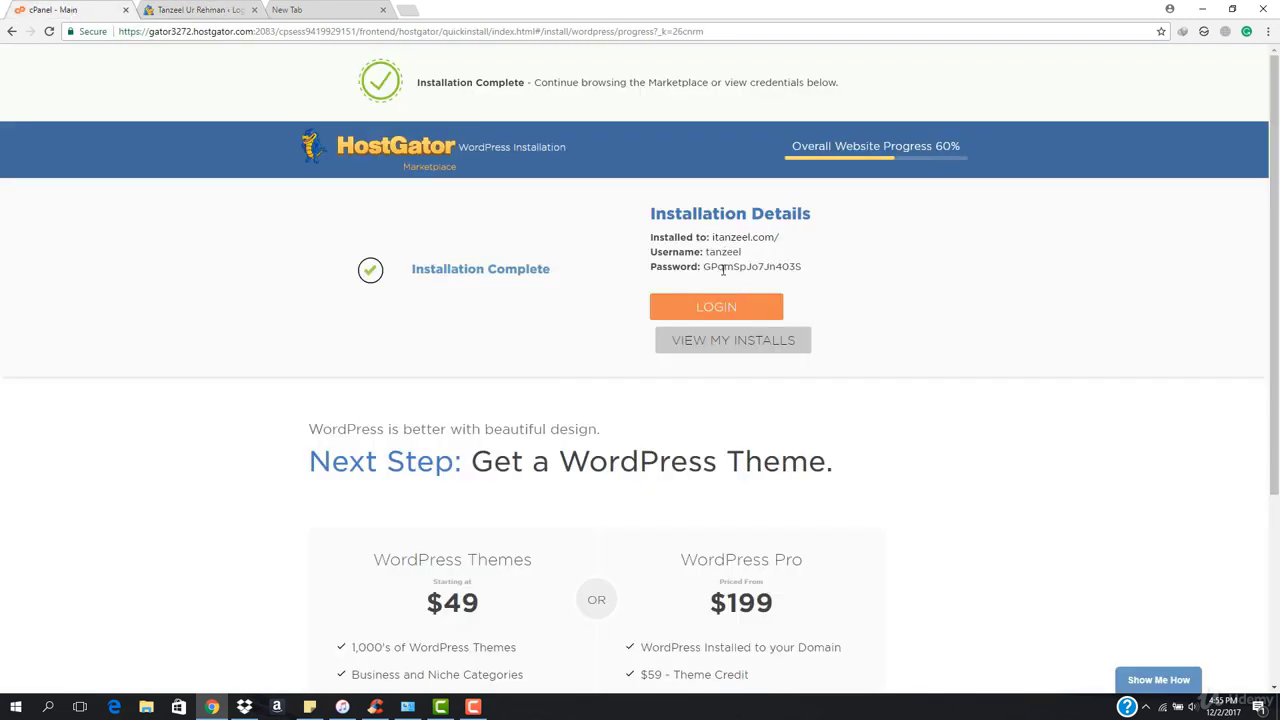
left_click_drag(723, 268, 806, 276)
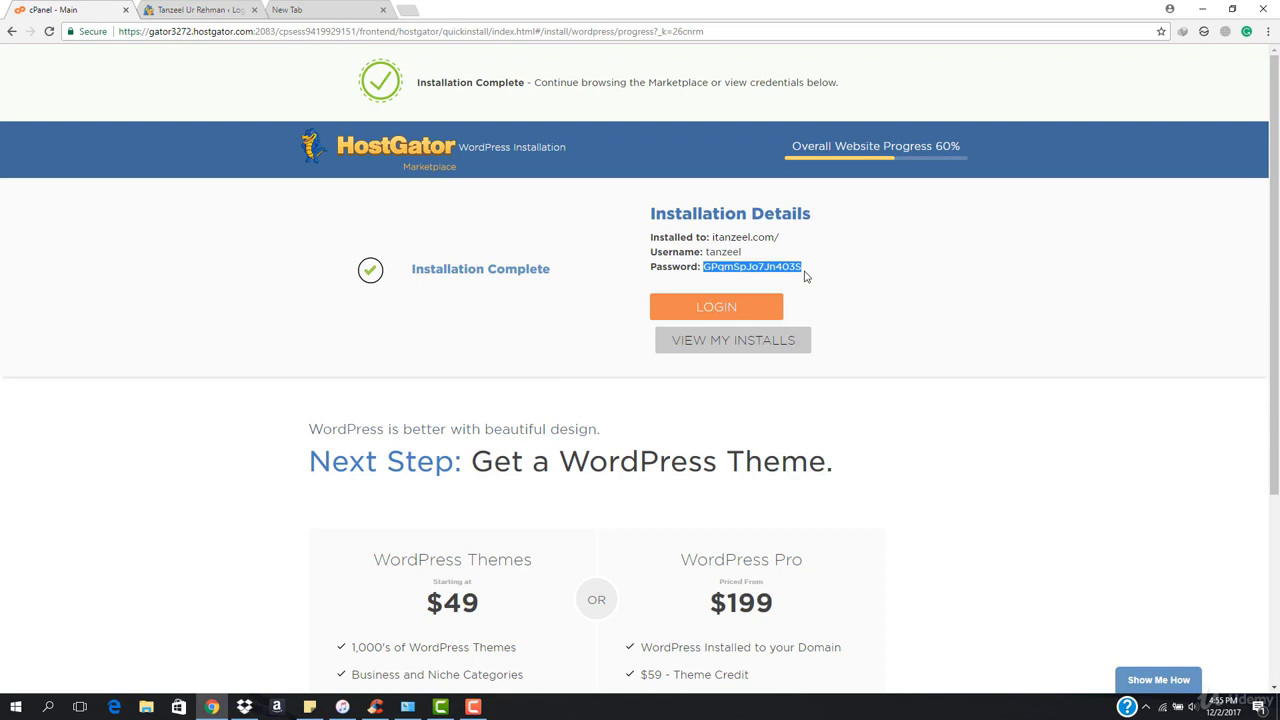
left_click(225, 9)
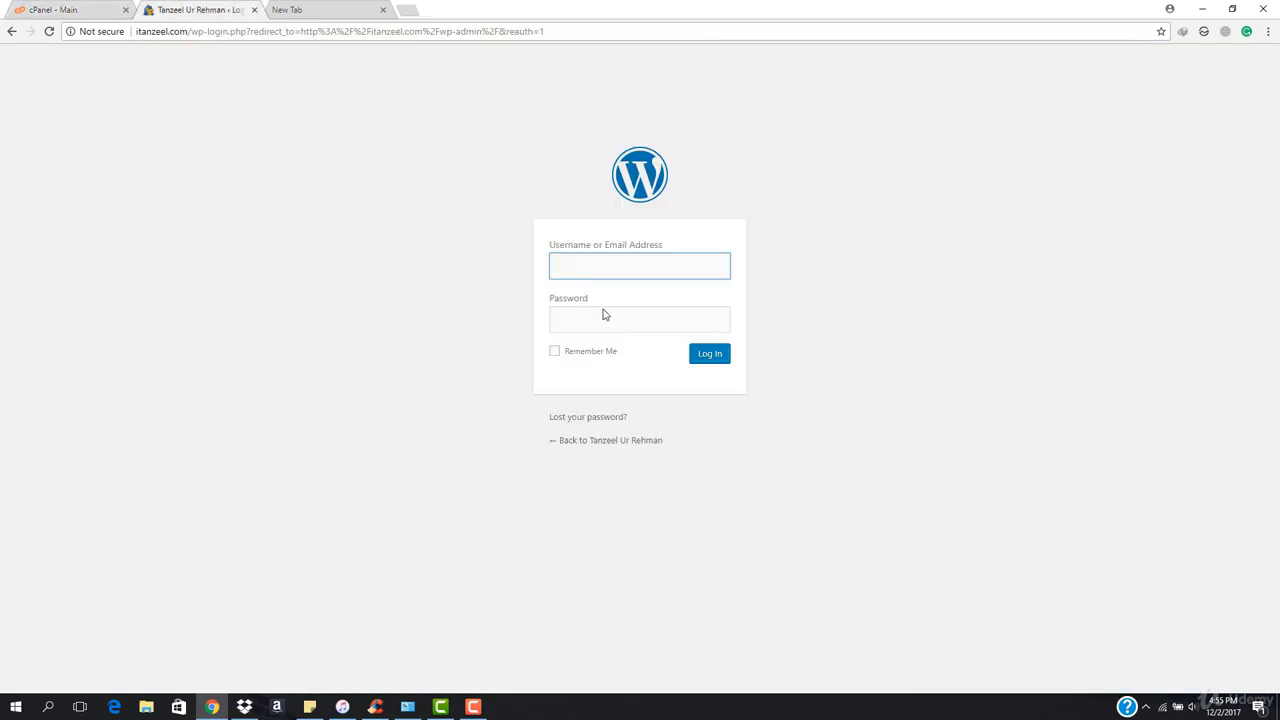
type("tanzee")
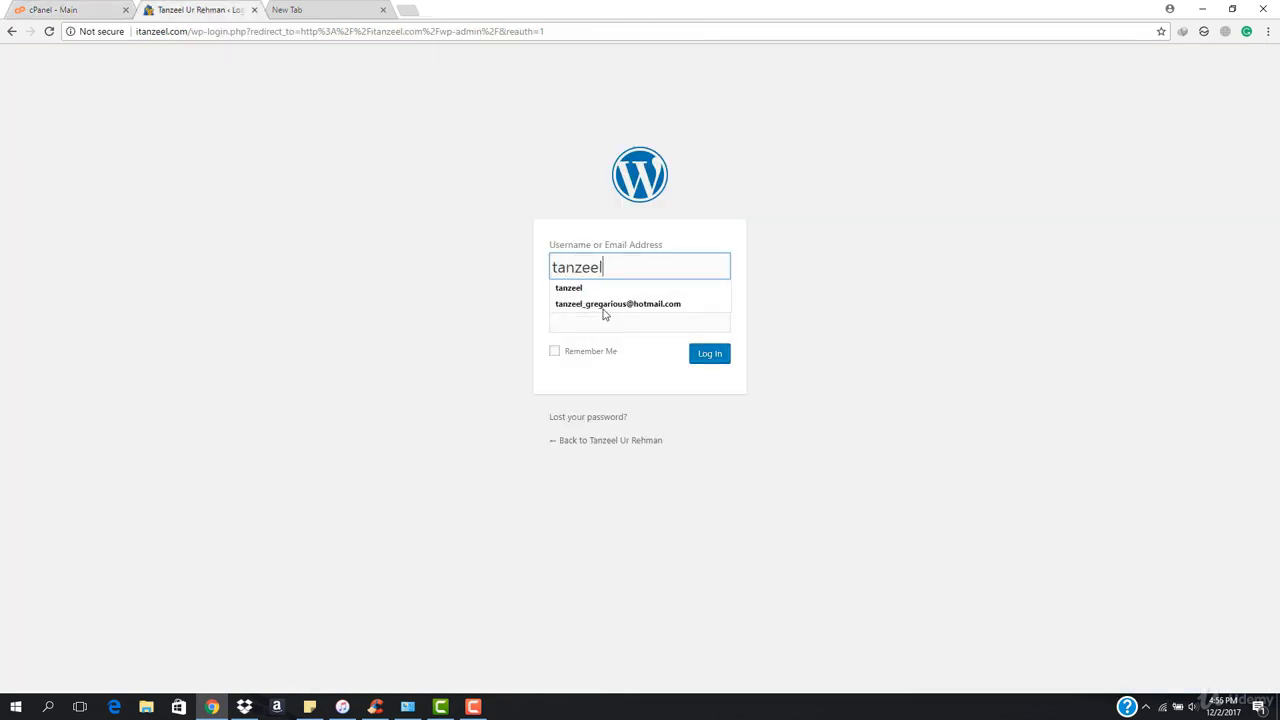
type("l")
left_click(604, 315)
key("ctrl+v")
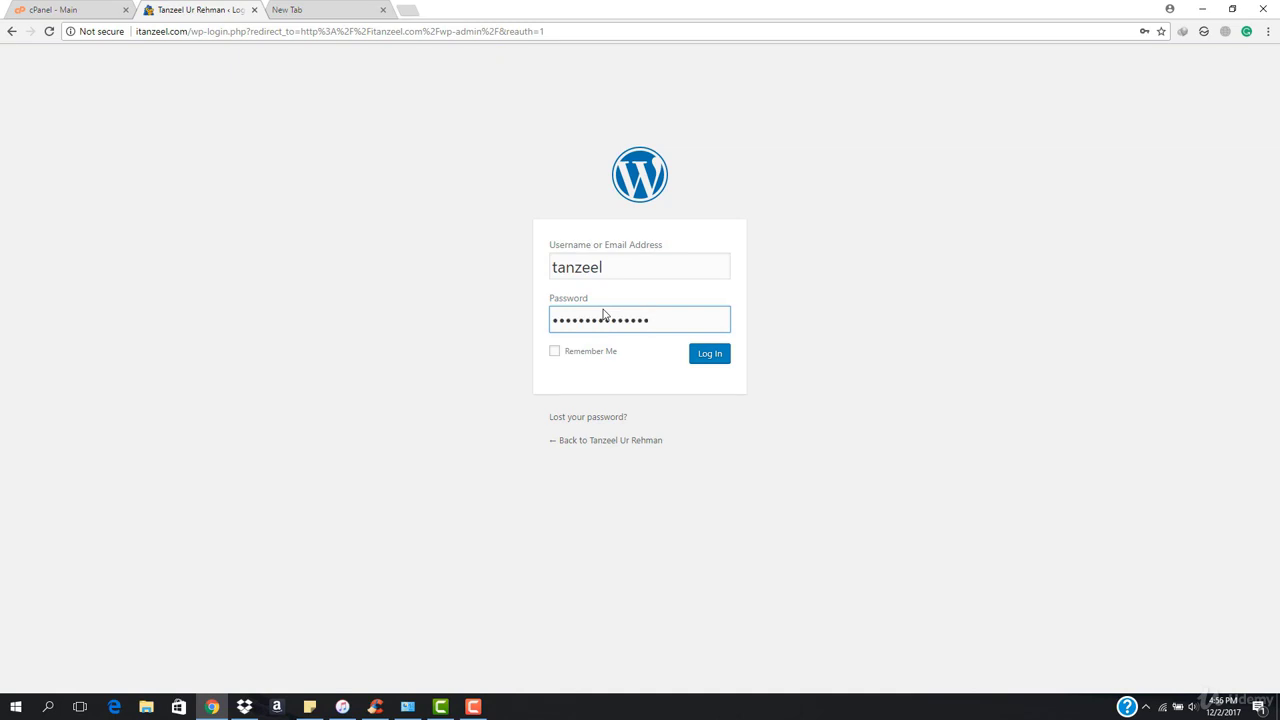
key("Return")
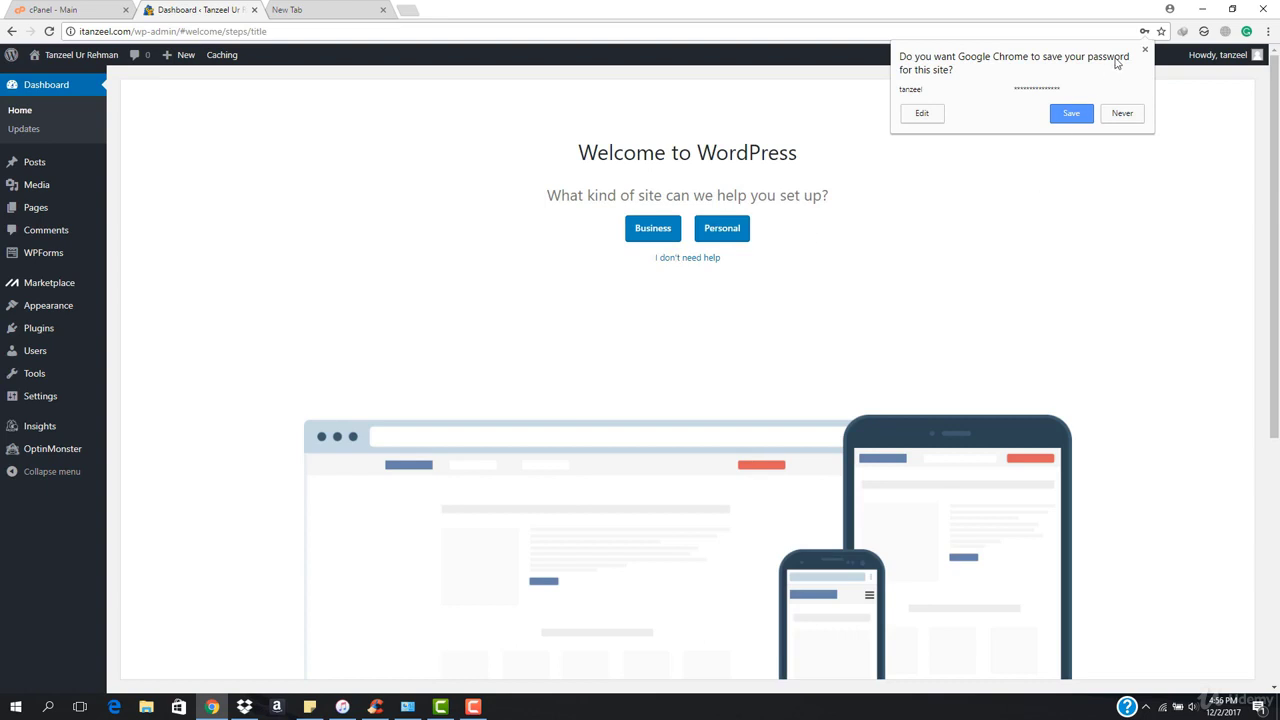
Dismiss the save-password prompt, skip the guided site setup, and close the WP Live banner.
left_click(611, 104)
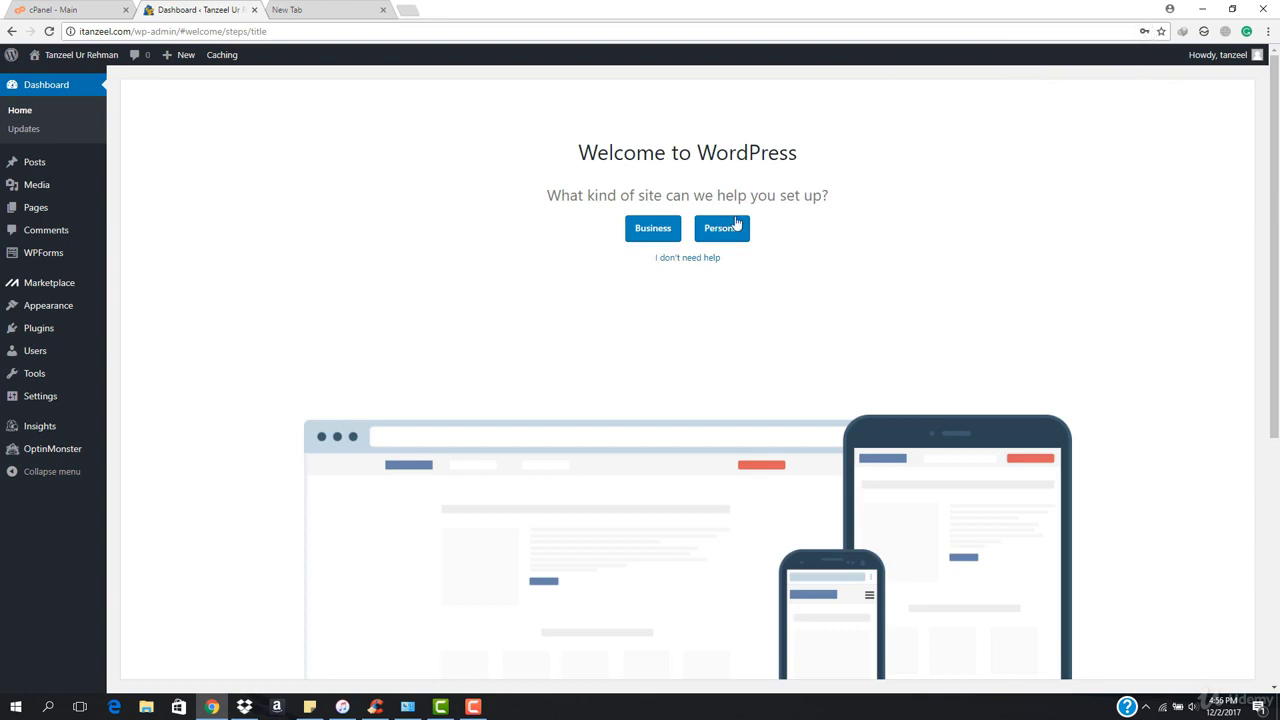
left_click(704, 264)
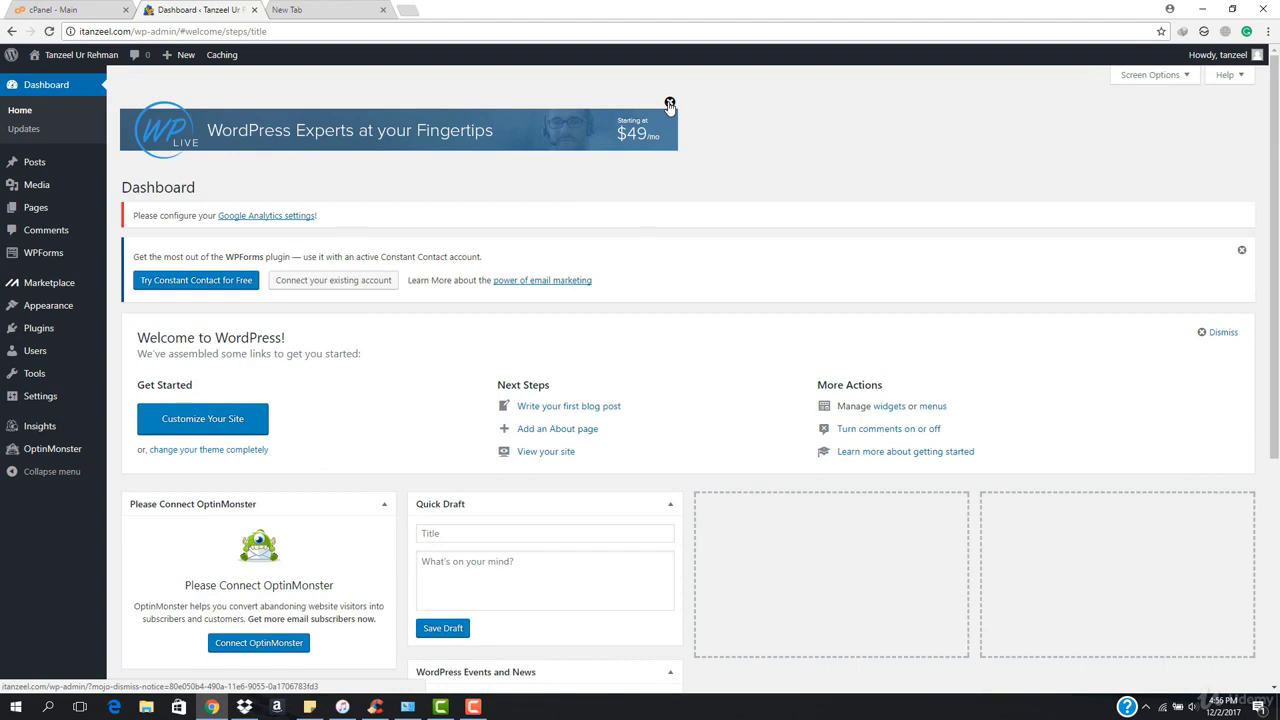
left_click(670, 104)
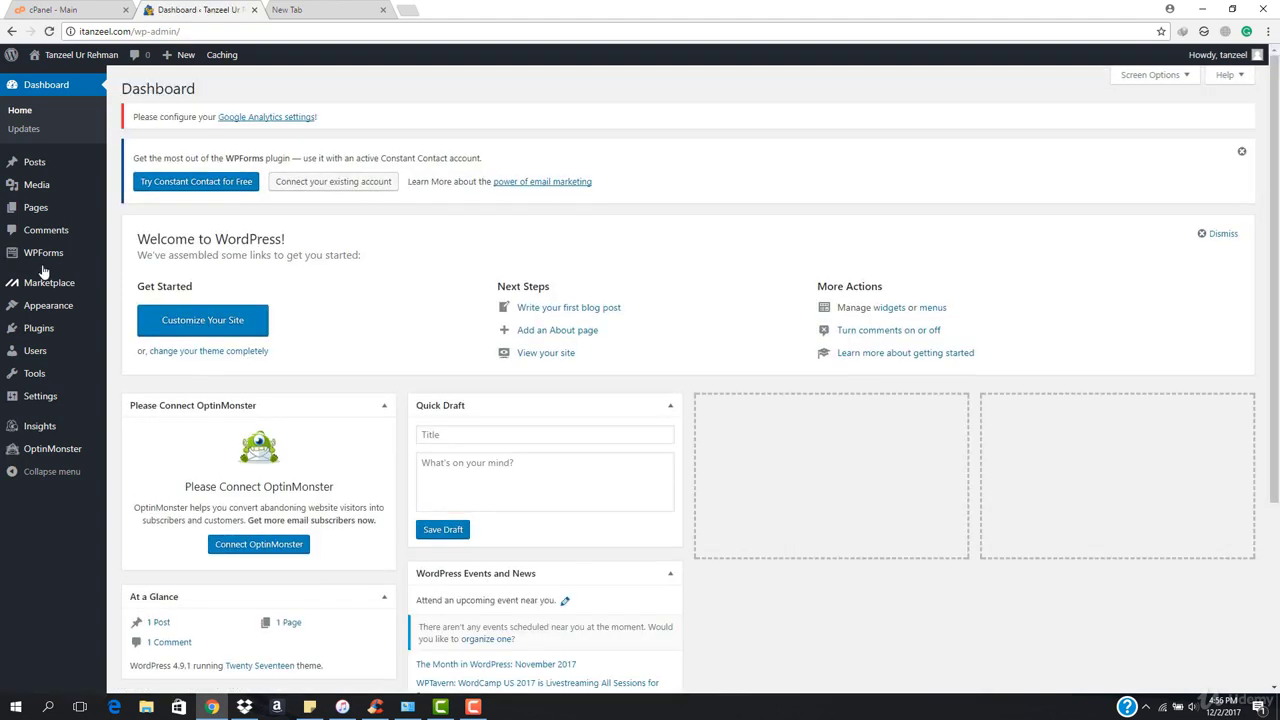
left_click(38, 328)
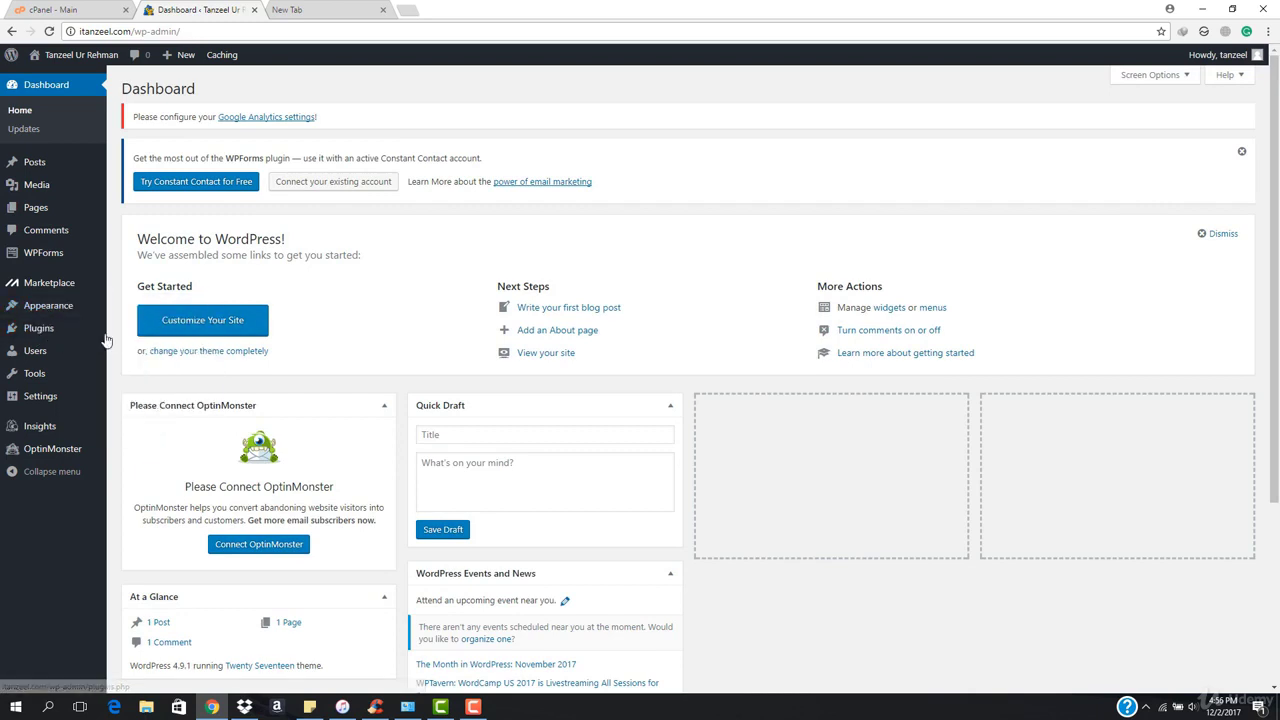
Deactivate the Google Analytics, MOJO Marketplace, OptinMonster API and WPForms Lite plugins in bulk.
mouse_move(40, 340)
left_click(145, 332)
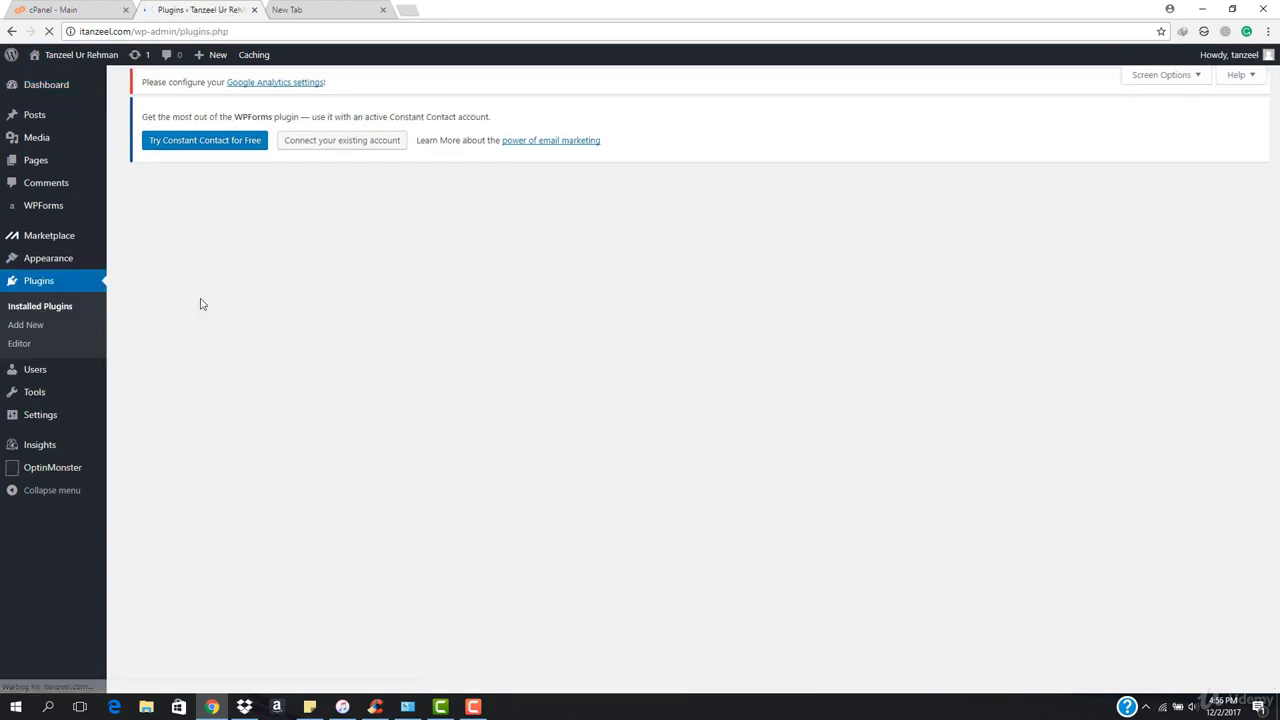
scroll(272, 370, "down", 2)
scroll(272, 370, "down", 1)
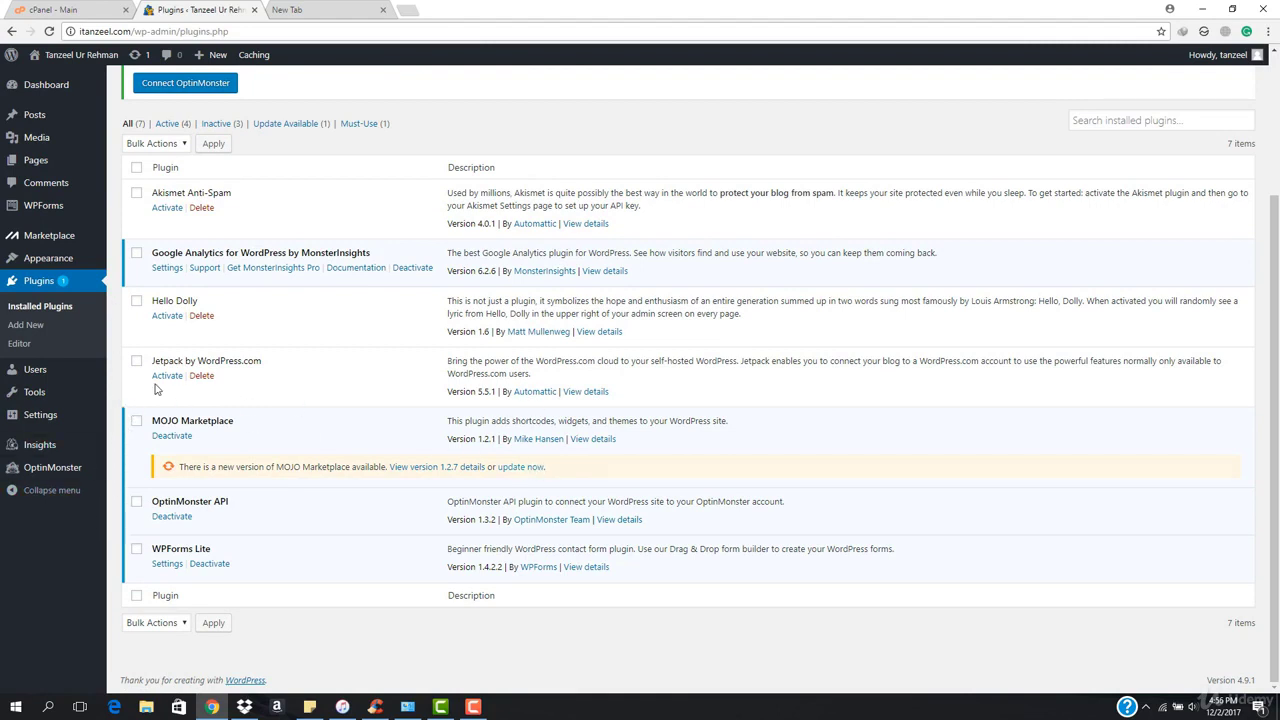
left_click(137, 253)
left_click(136, 422)
left_click(137, 501)
left_click(137, 551)
scroll(171, 447, "up", 2)
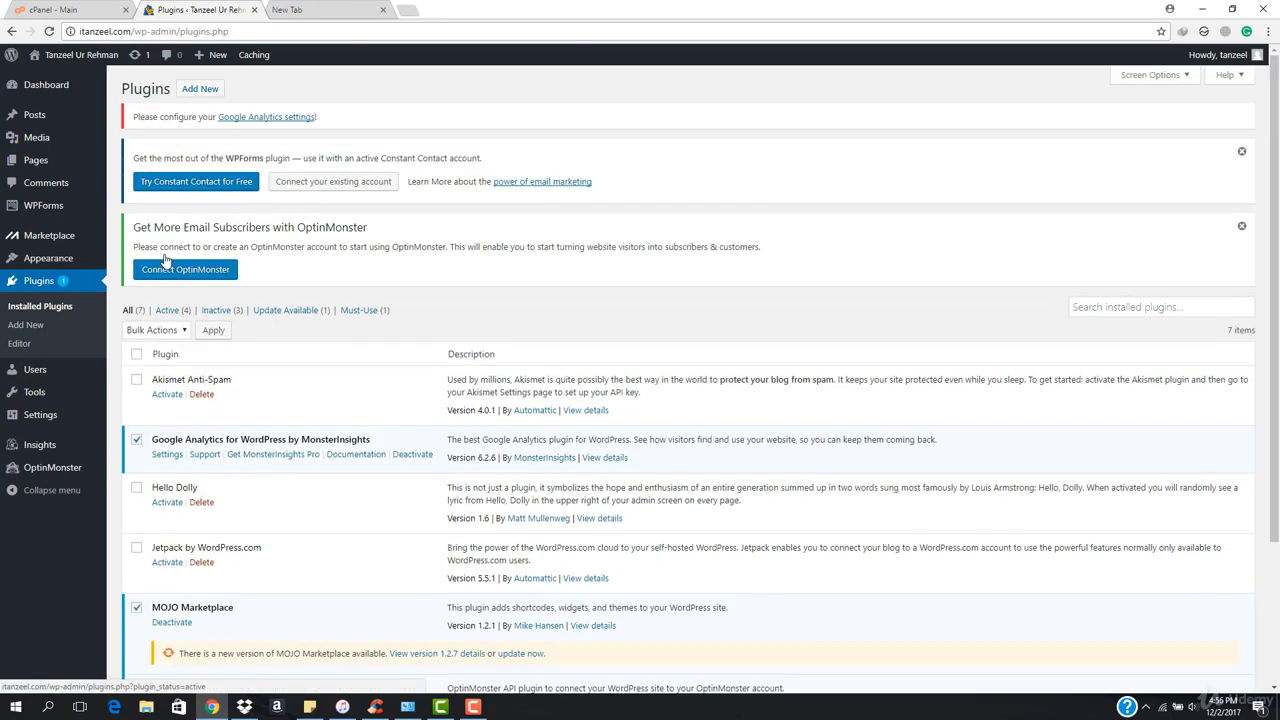
left_click(171, 331)
left_click(168, 375)
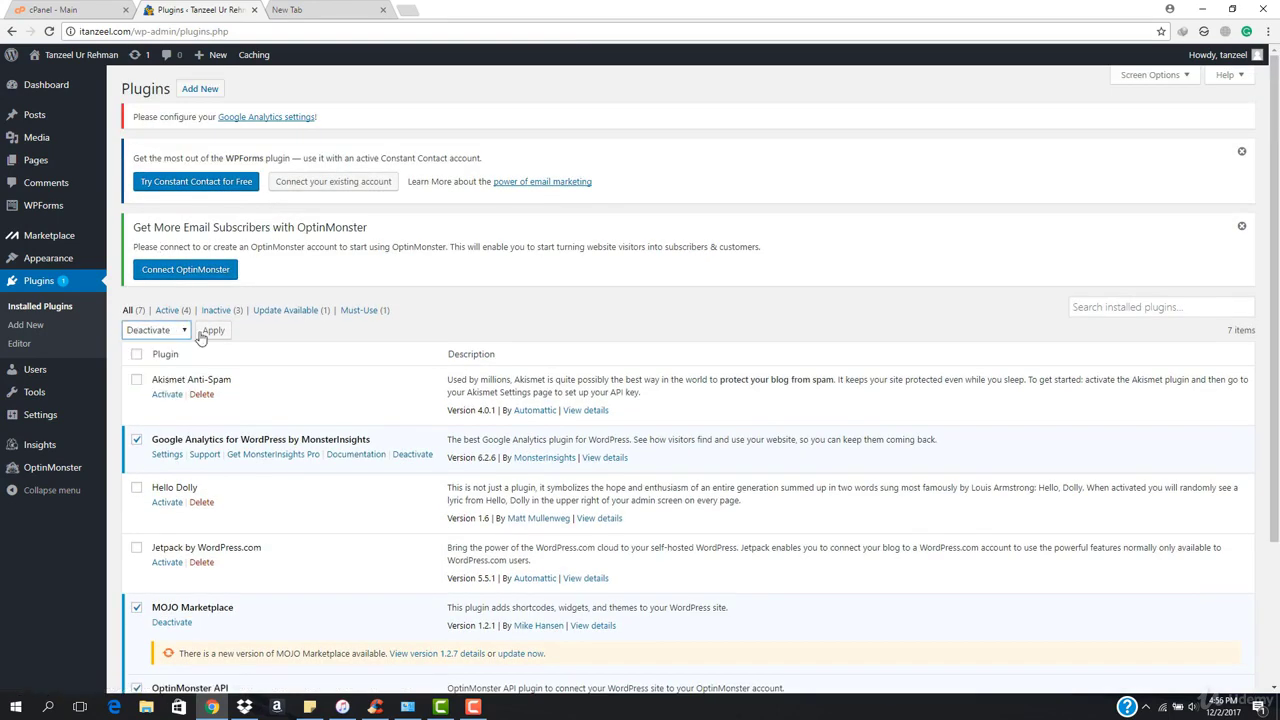
left_click(211, 332)
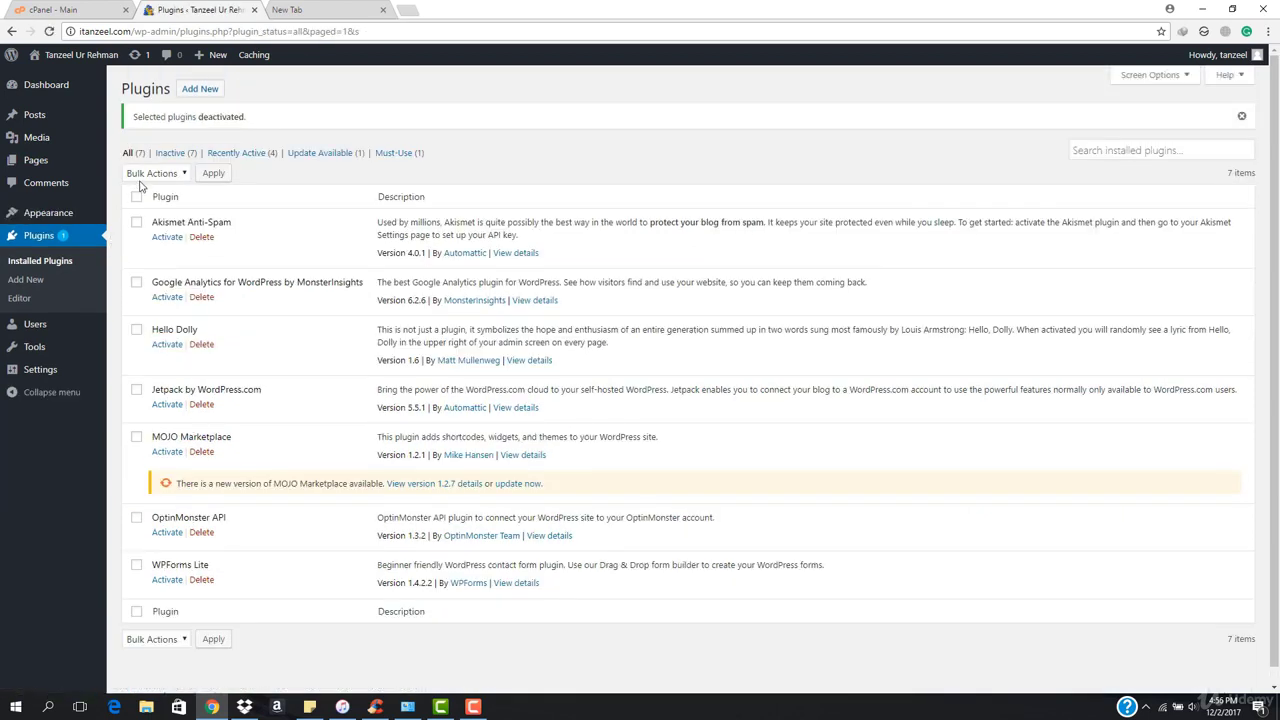
Select all seven plugins and bulk-delete them, confirming removal of their data.
left_click(137, 198)
left_click(176, 177)
left_click(155, 243)
left_click(212, 176)
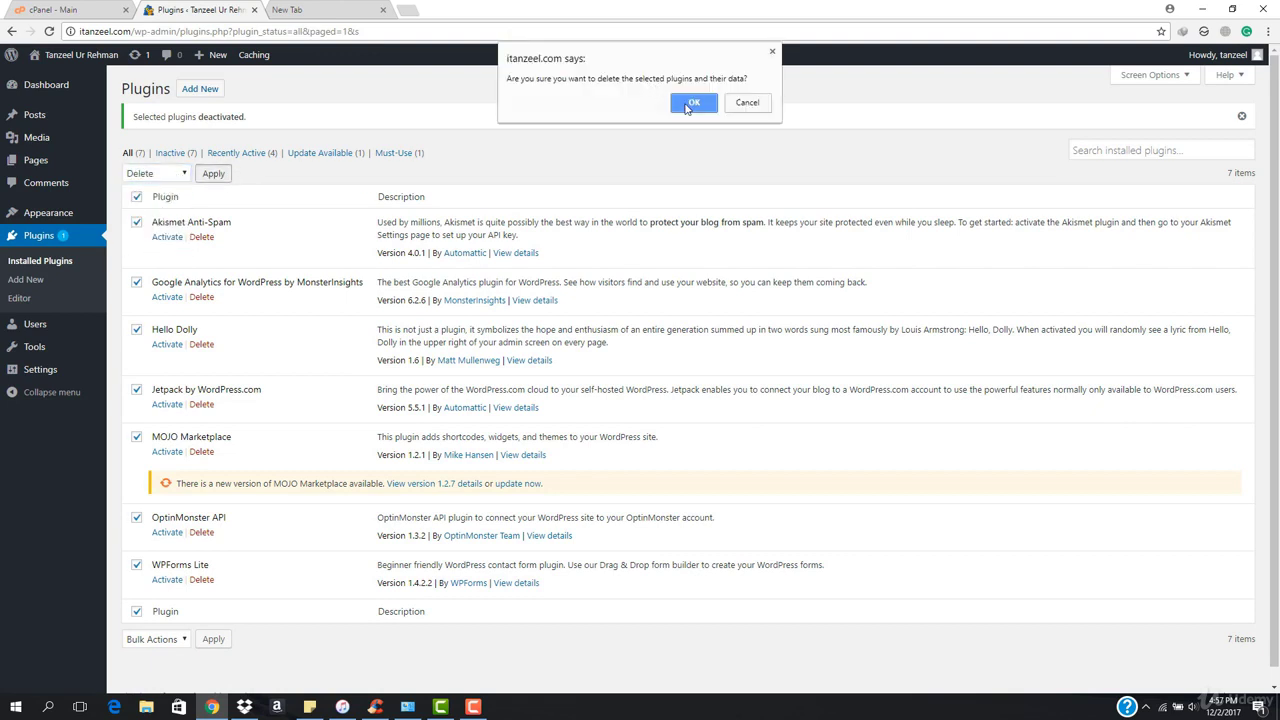
left_click(692, 104)
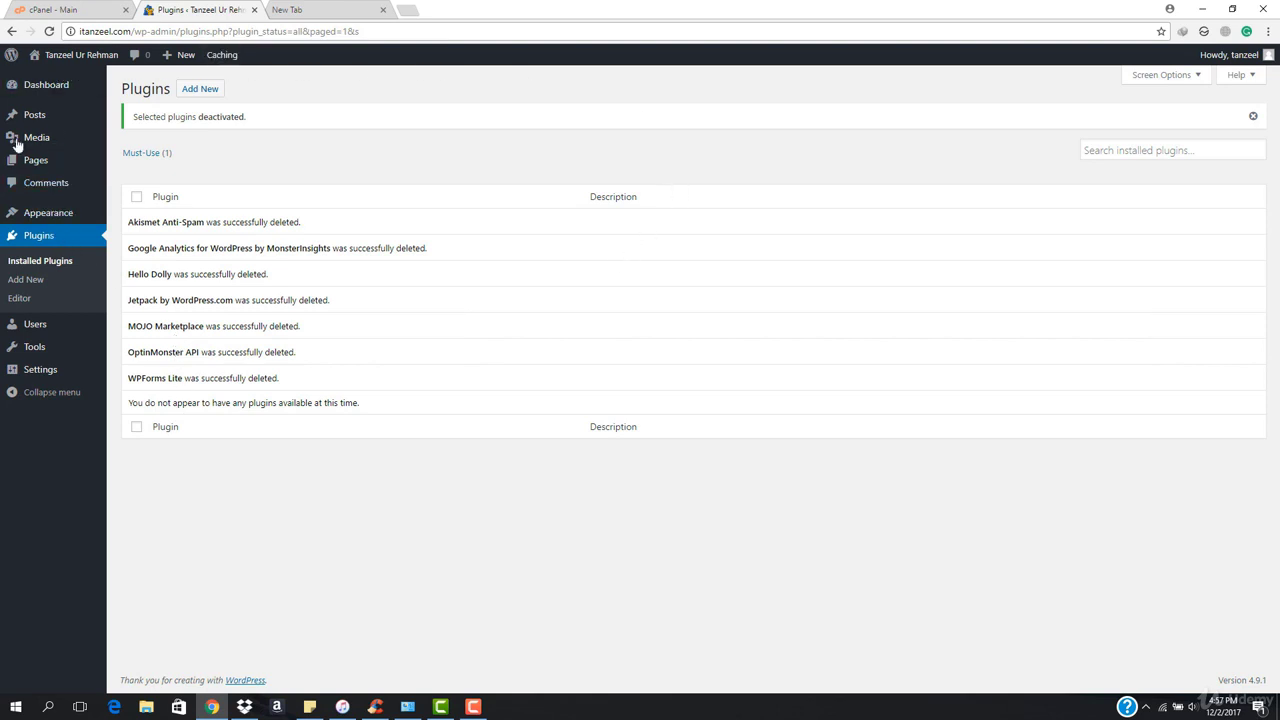
On the profile page, set a new admin password and save with Update Profile.
left_click(125, 88)
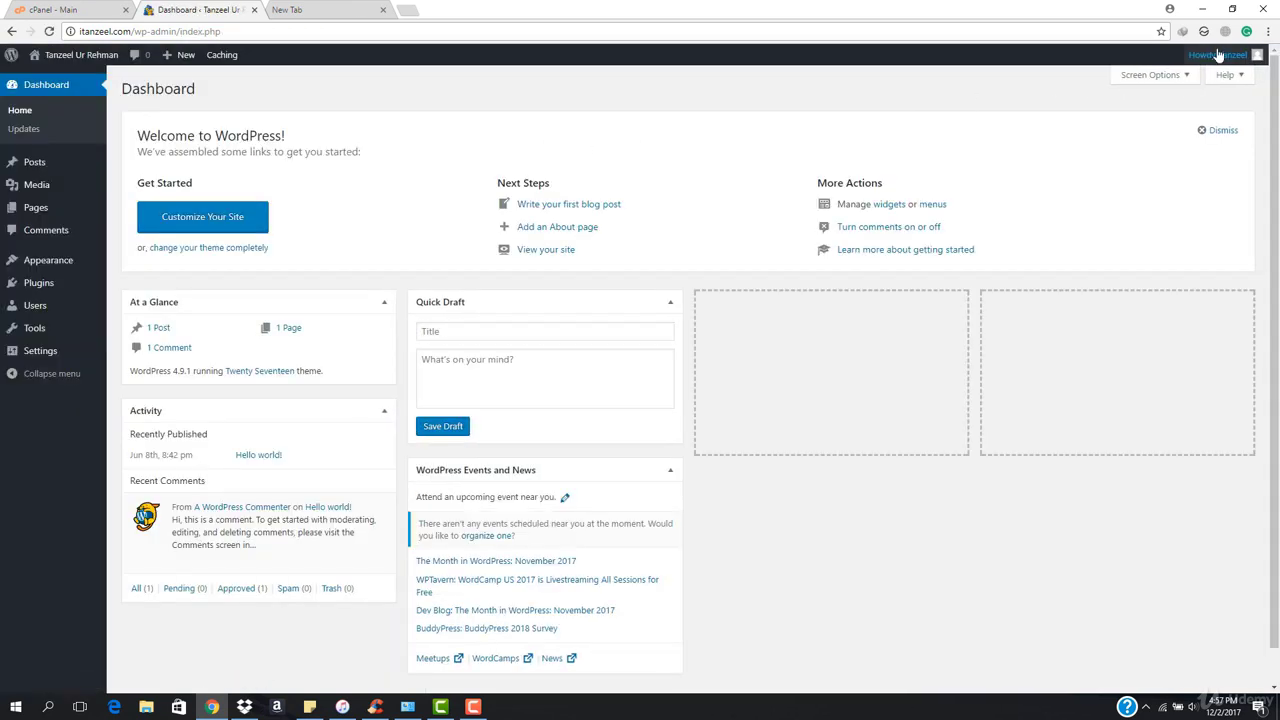
mouse_move(1221, 52)
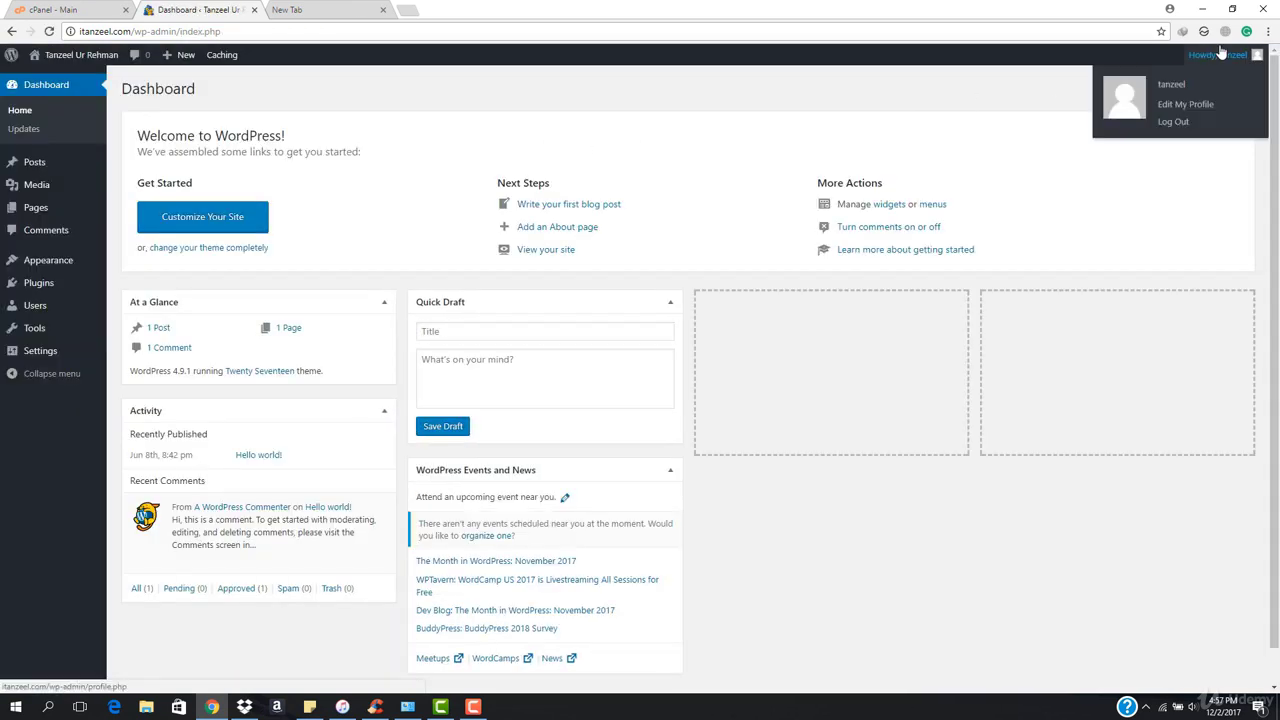
left_click(1193, 109)
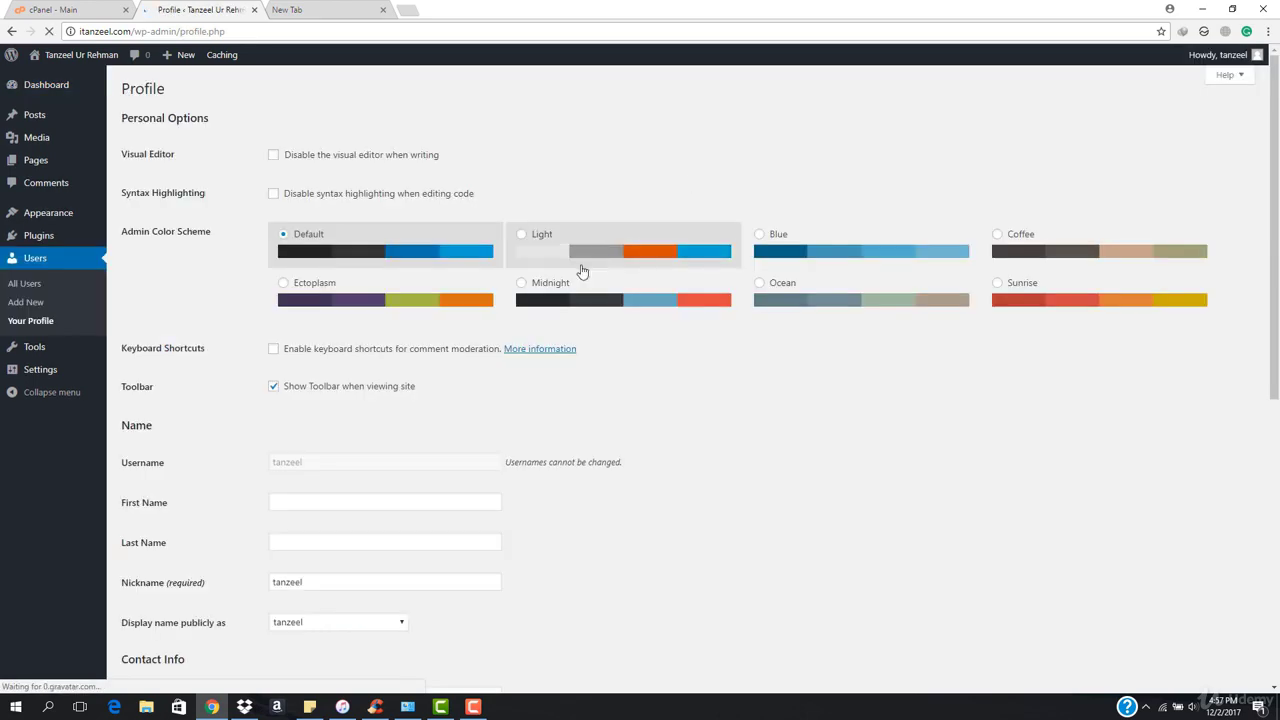
scroll(452, 380, "down", 1)
scroll(452, 380, "down", 5)
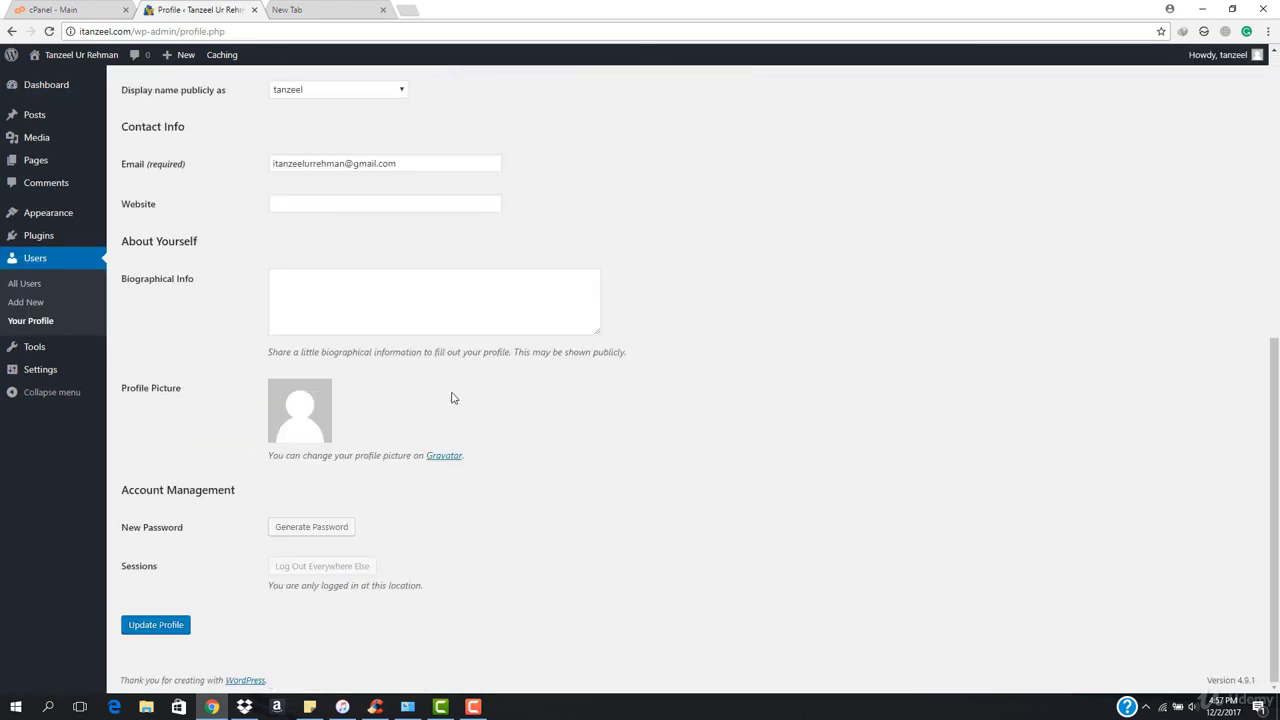
left_click(301, 529)
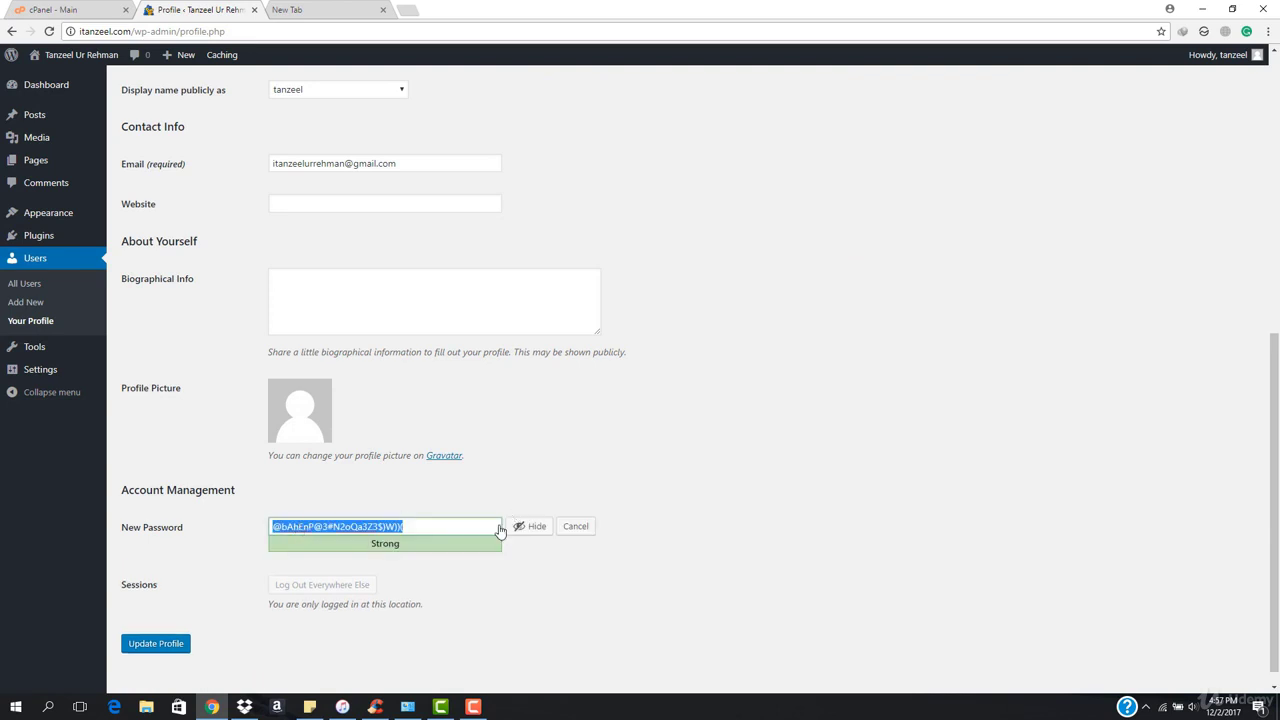
left_click(530, 526)
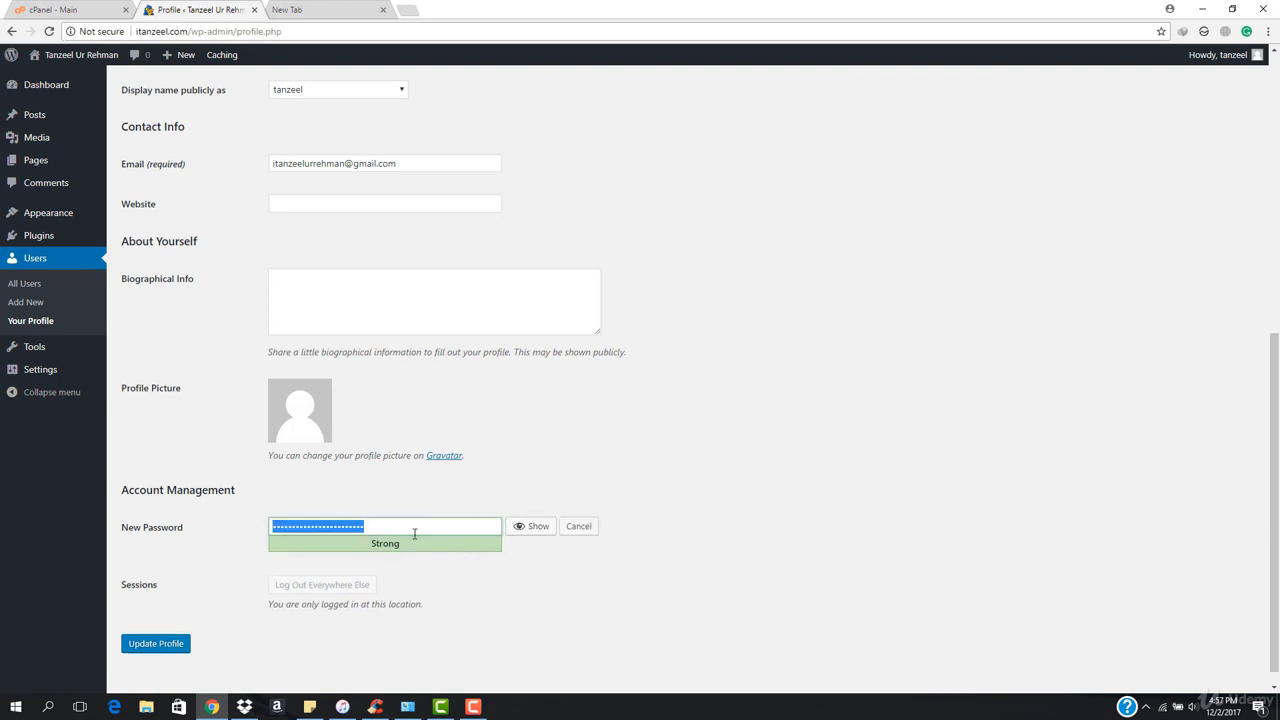
type("a")
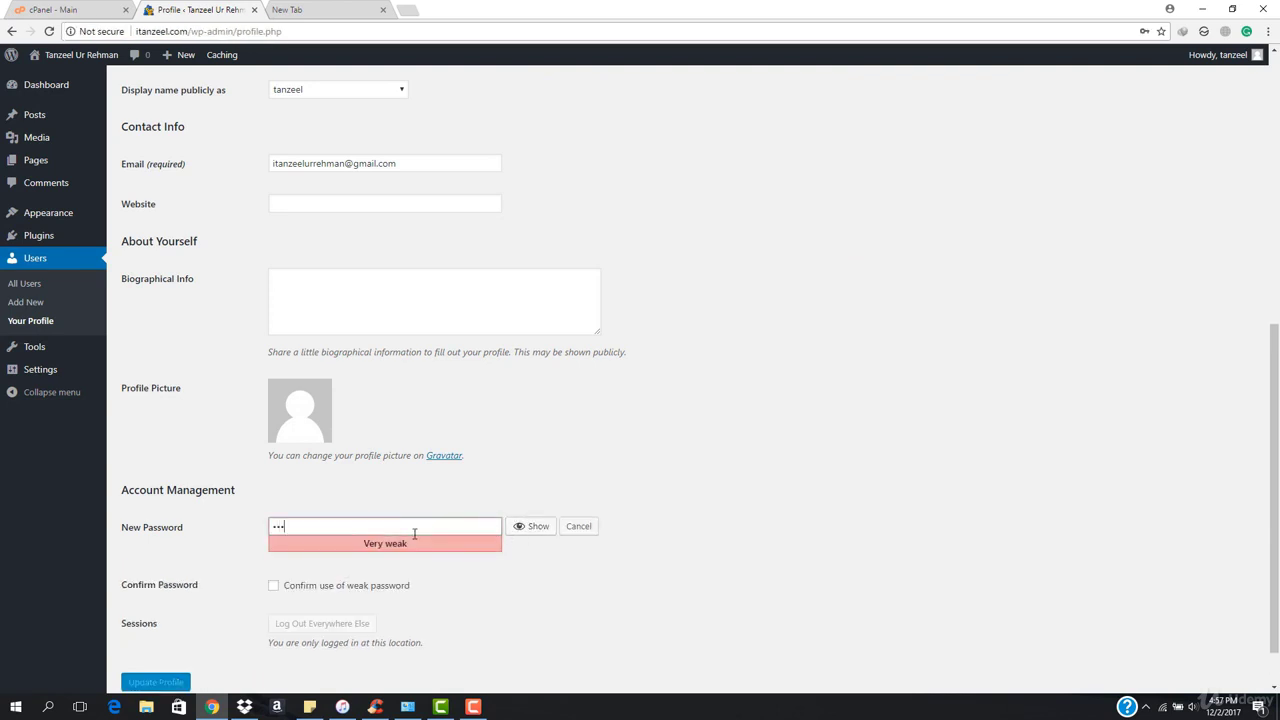
type("1")
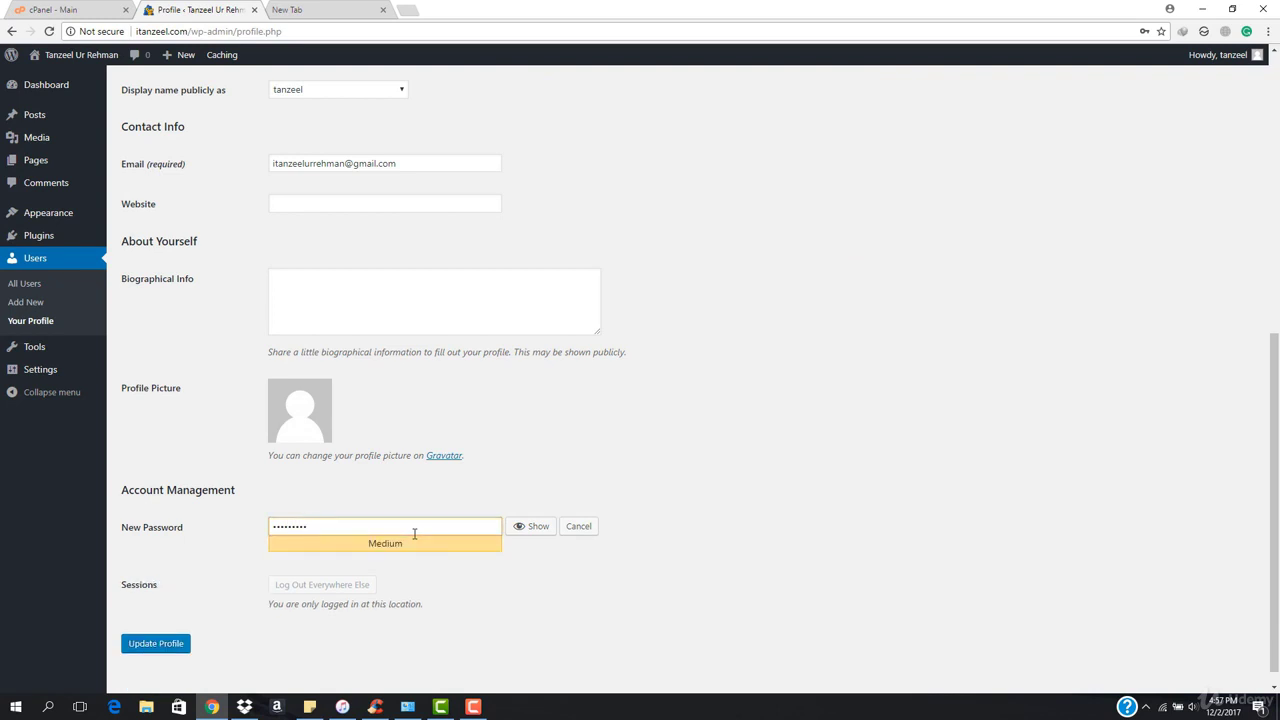
scroll(414, 535, "down", 1)
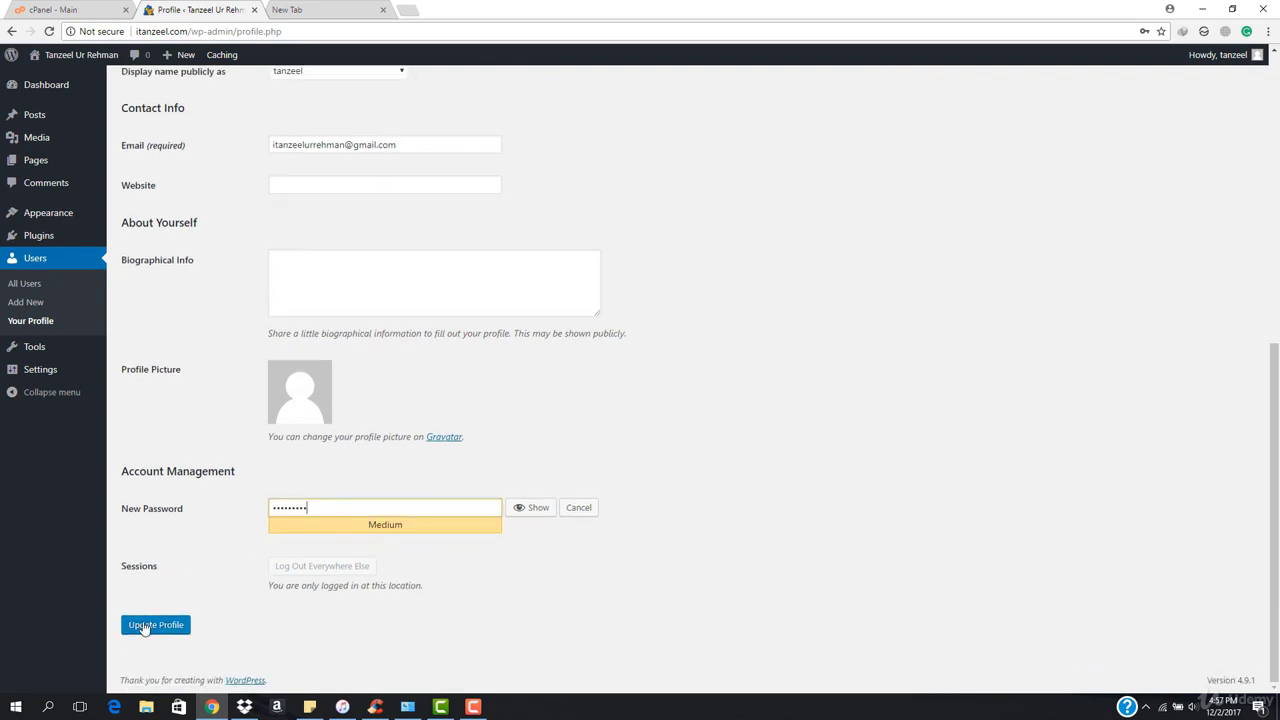
left_click(143, 626)
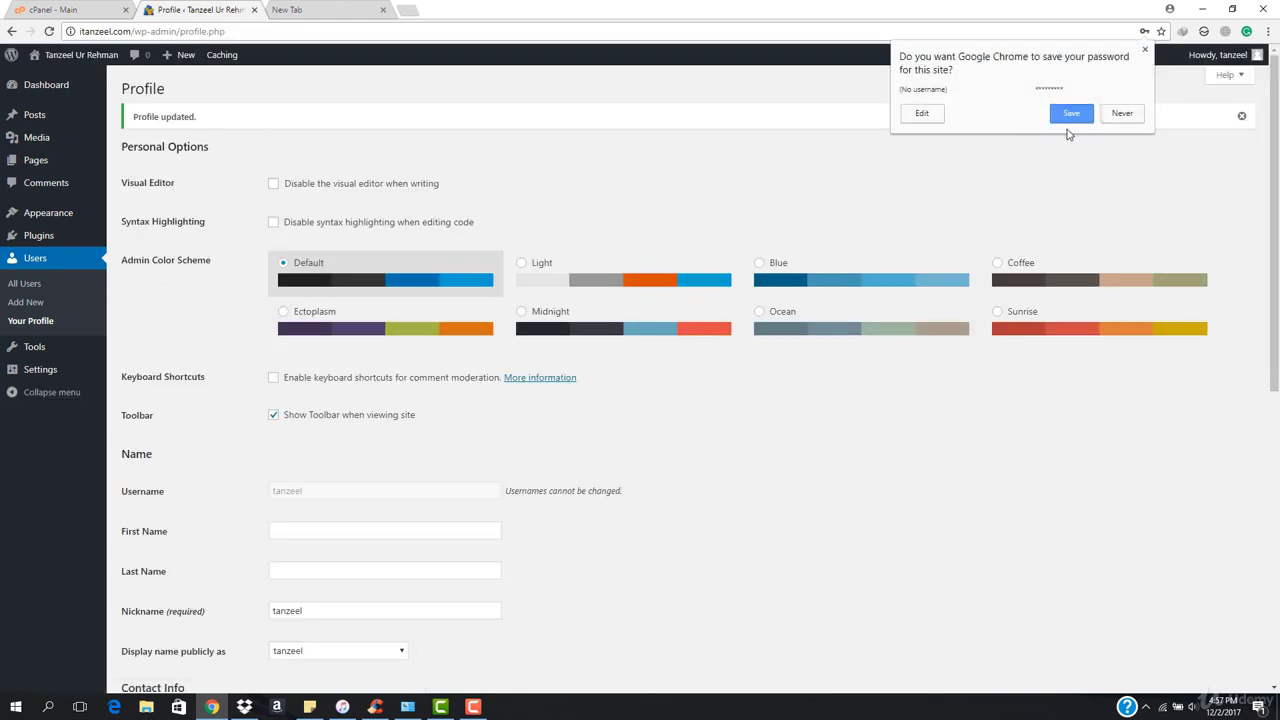
Dismiss Chrome's save-password prompt and open the public site via Visit Site.
left_click(880, 141)
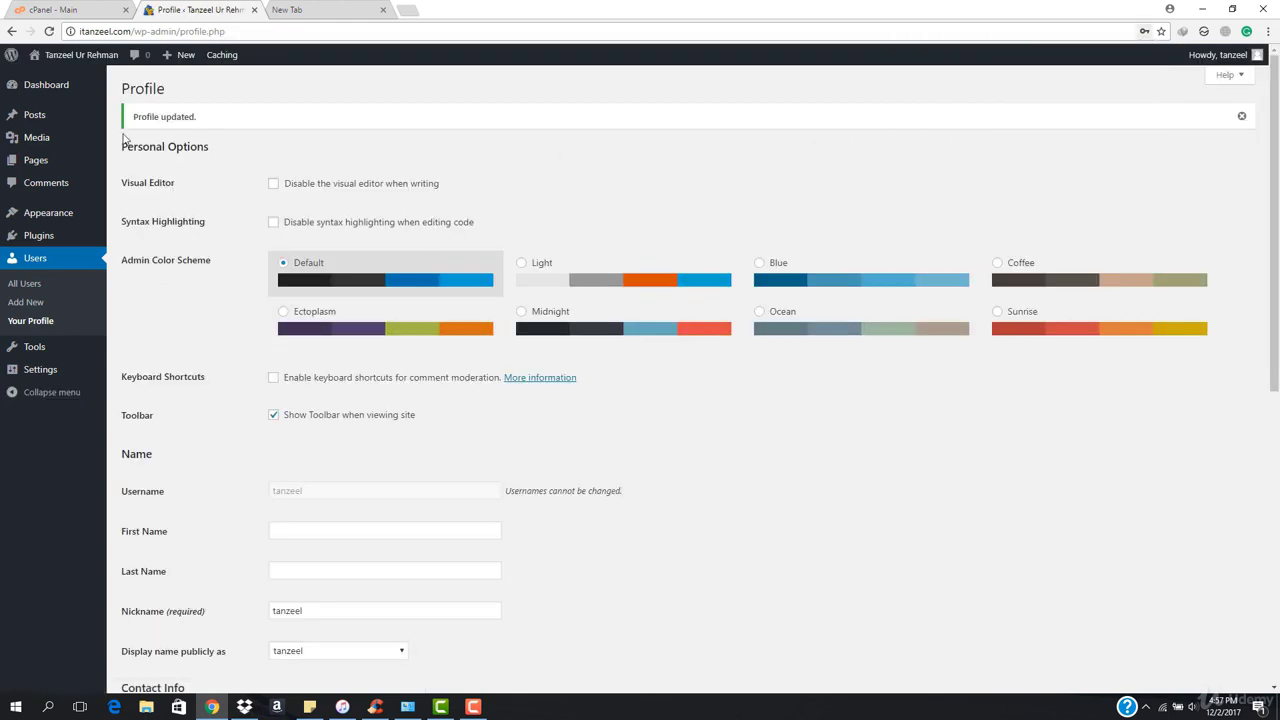
mouse_move(92, 58)
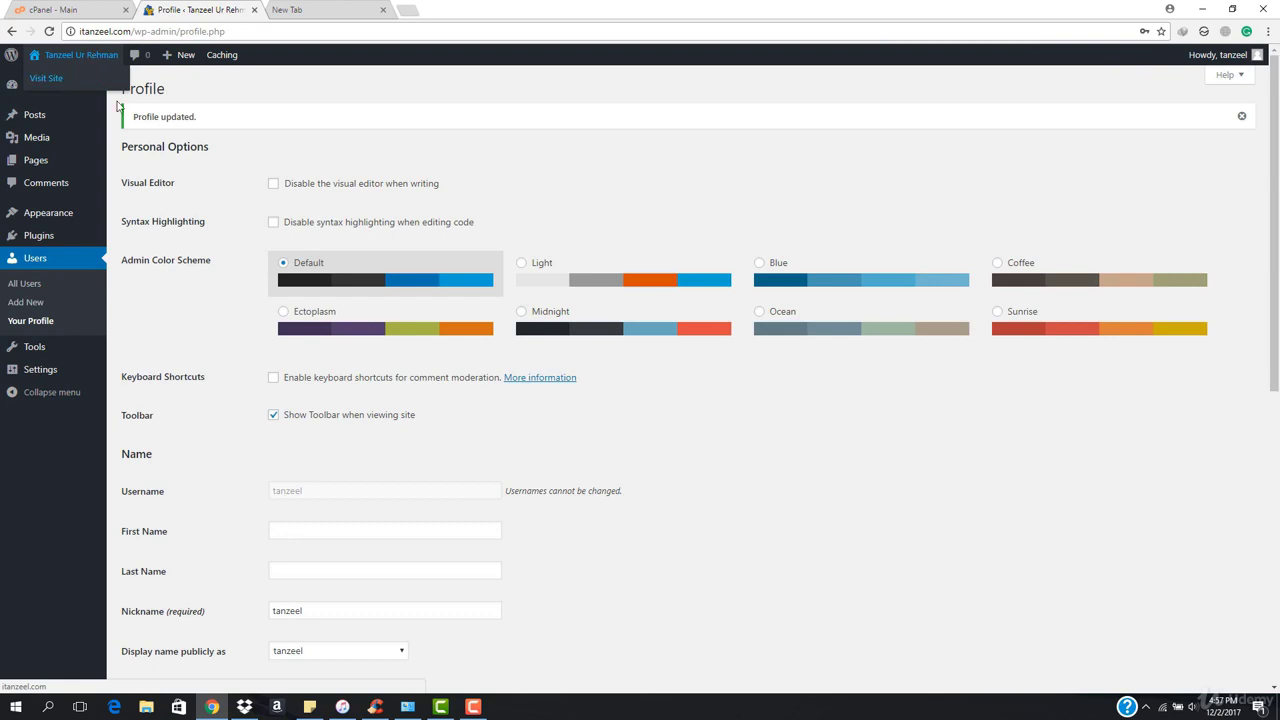
scroll(491, 330, "down", 5)
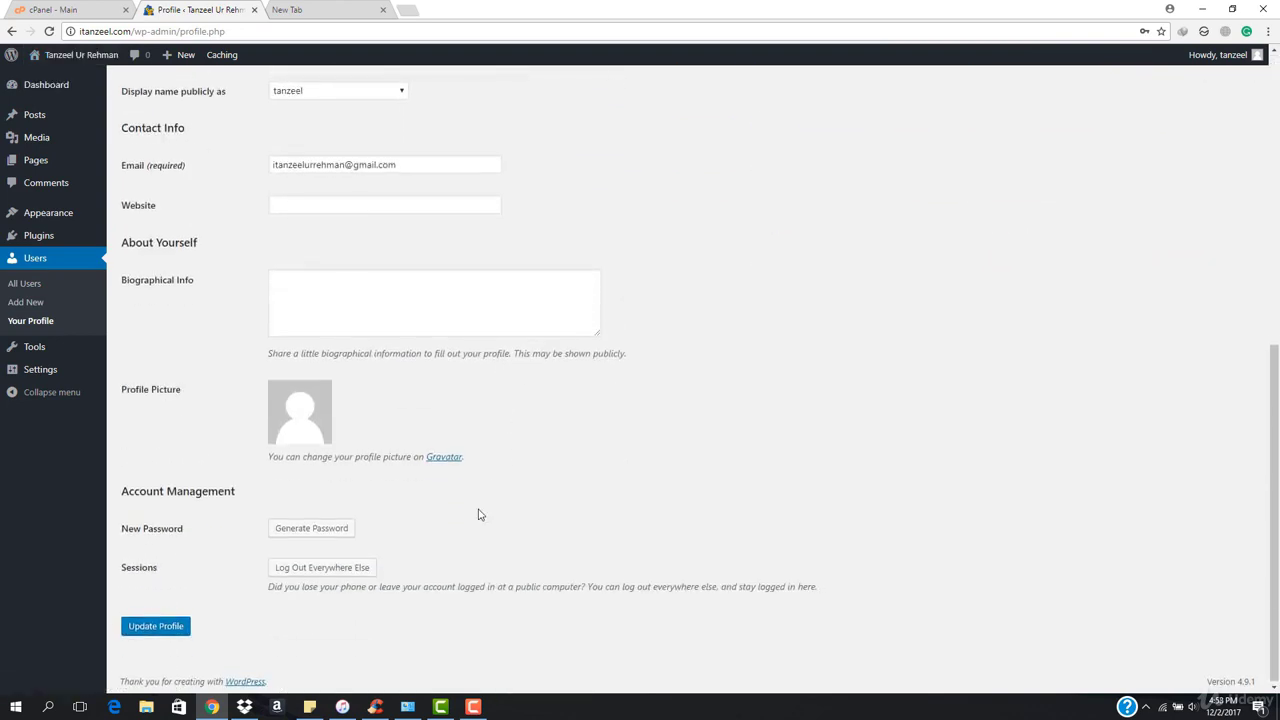
scroll(478, 514, "up", 6)
mouse_move(45, 55)
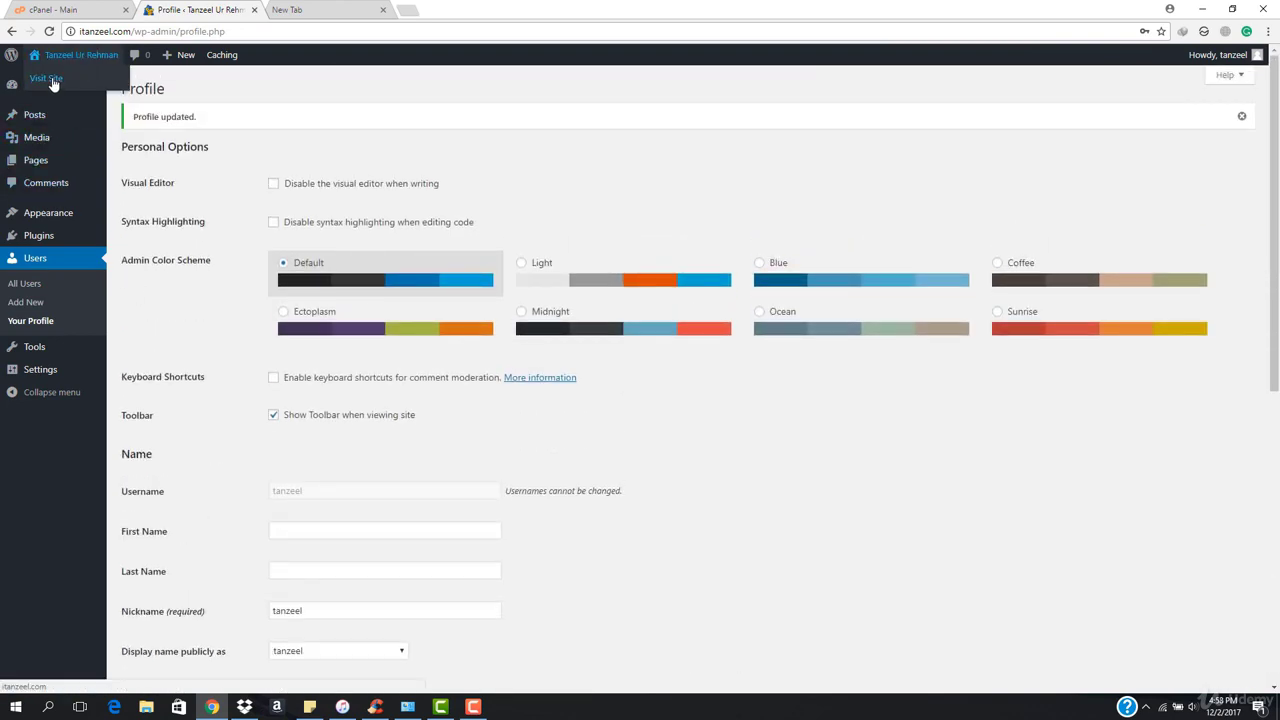
left_click(53, 83)
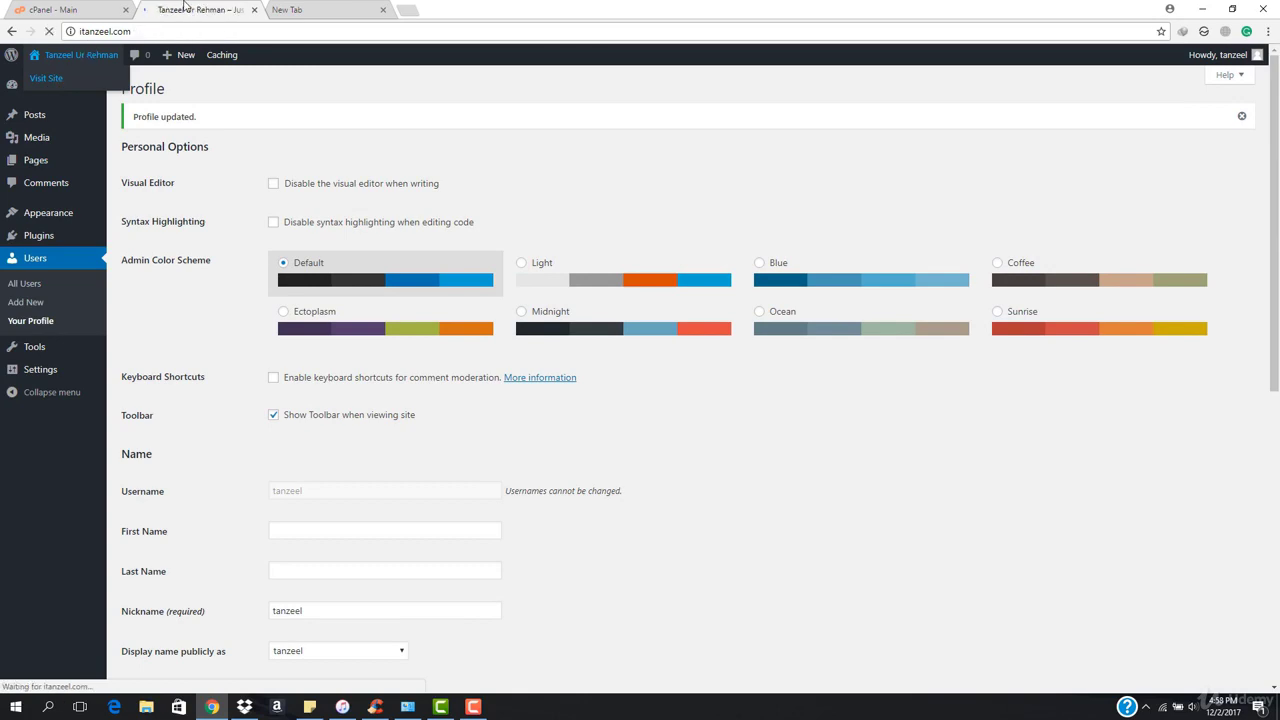